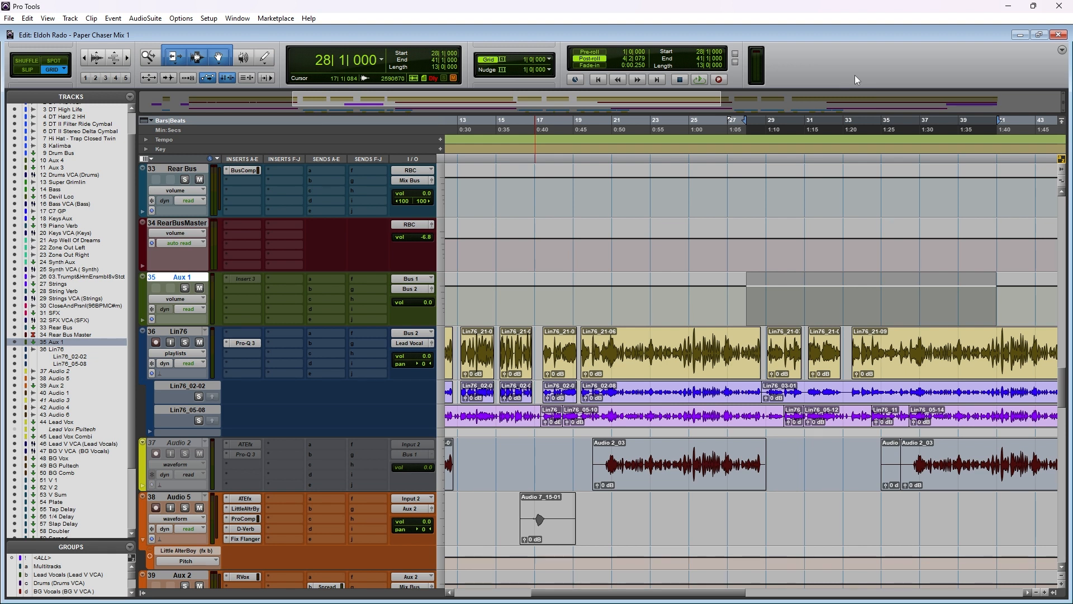
- Examine the two cut bands in the Pro-Q 3 equalizer on the Lin76 vocal track
{"action": "left_click", "coordinate": [178, 331]}
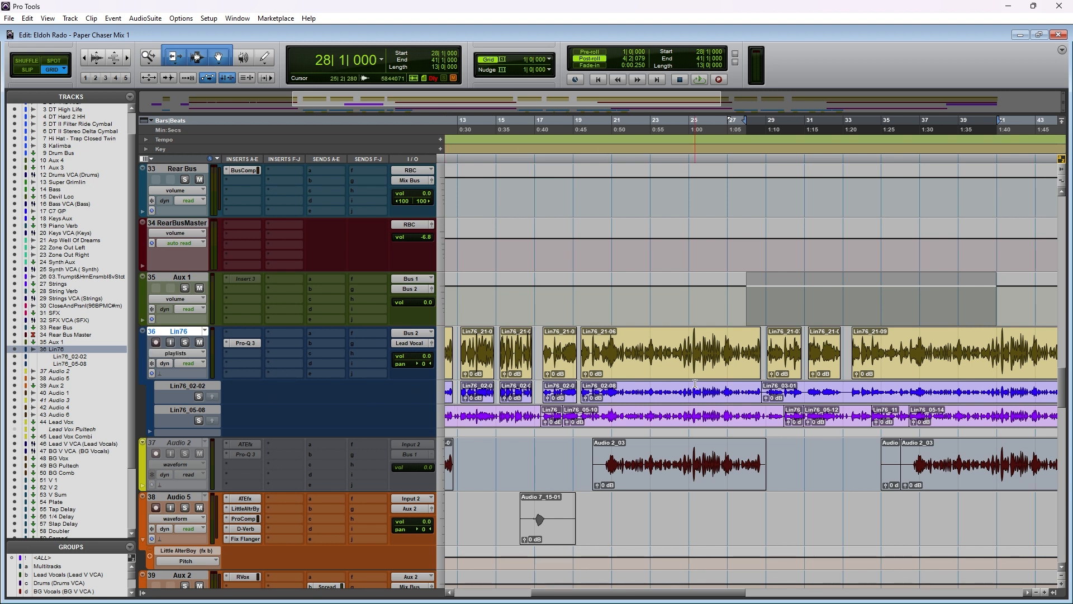
{"action": "key", "text": "r"}
{"action": "key", "text": "r"}
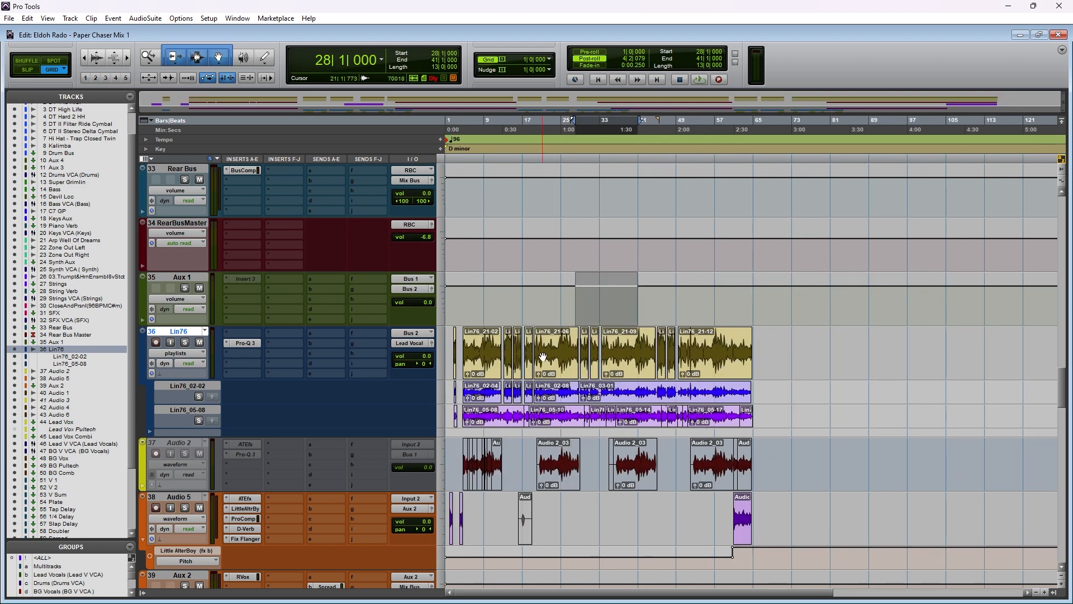
{"action": "key", "text": "t"}
{"action": "key", "text": "t"}
{"action": "key", "text": "t"}
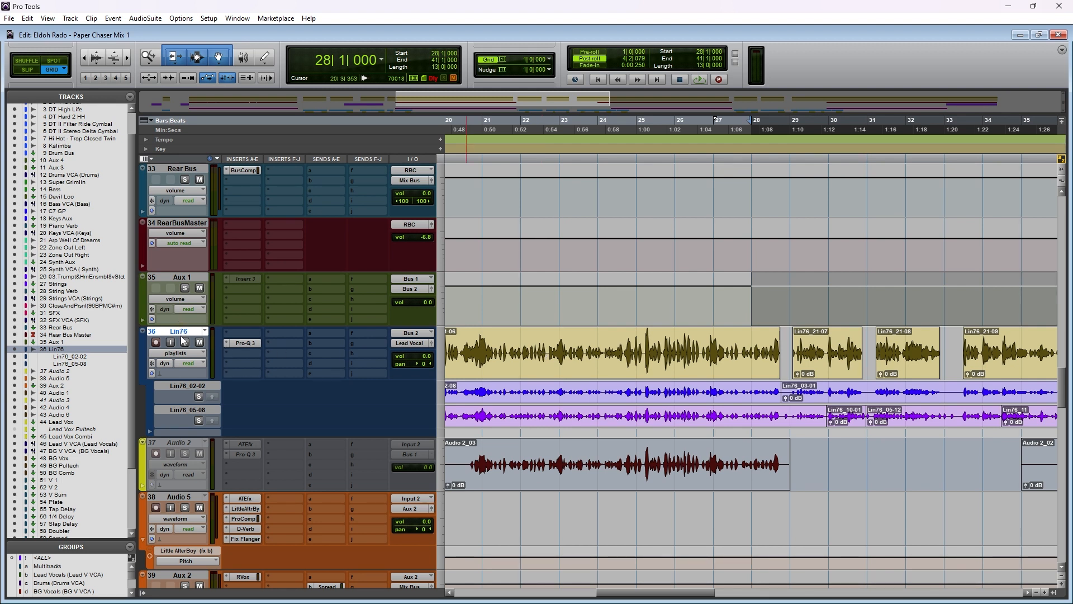
{"action": "left_click", "coordinate": [245, 344]}
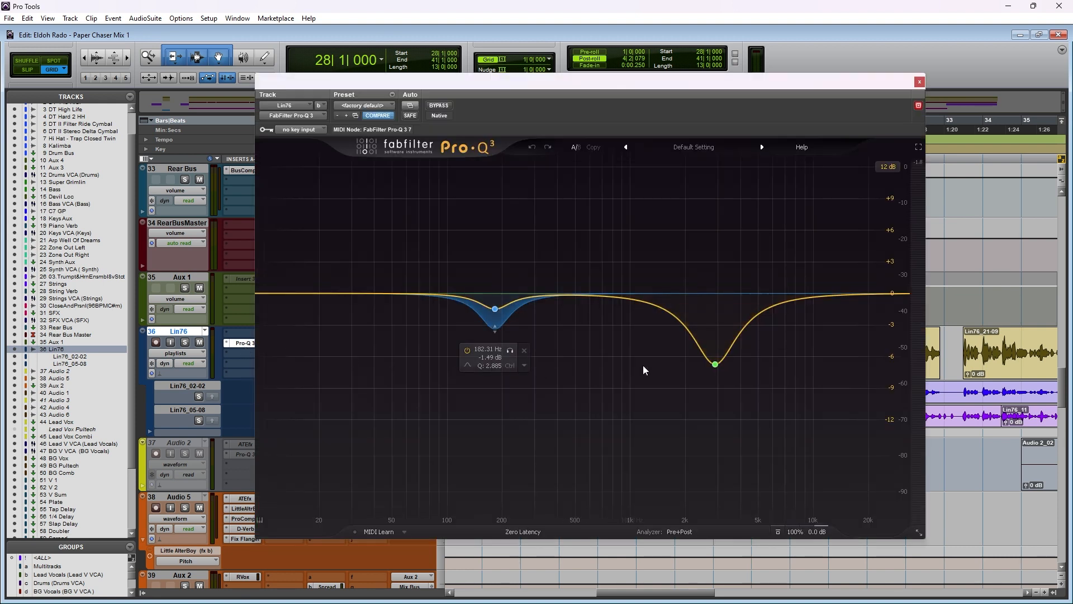
{"action": "mouse_move", "coordinate": [730, 355]}
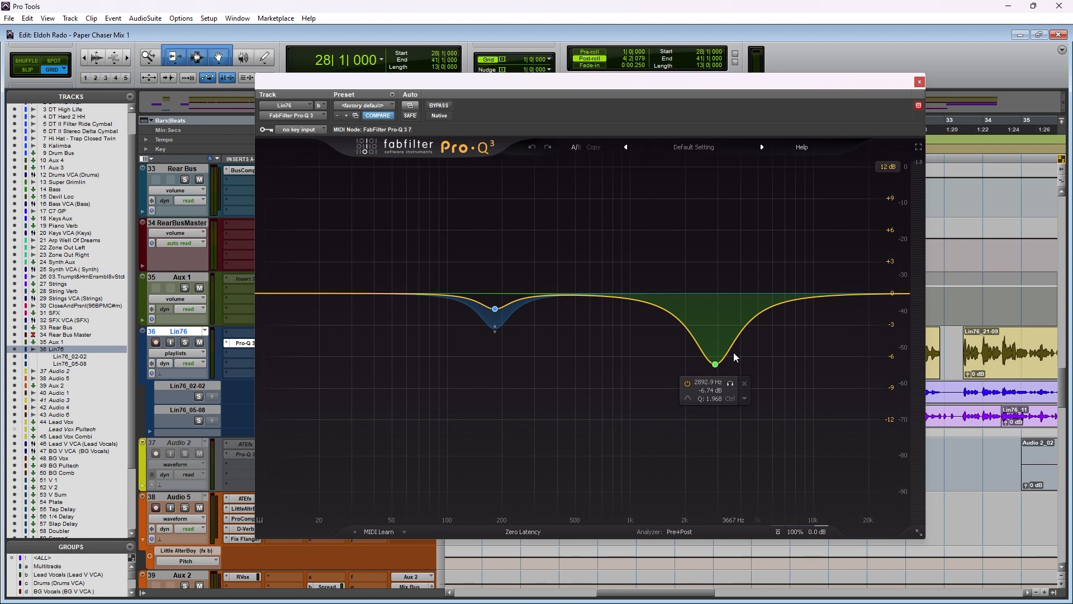
{"action": "mouse_move", "coordinate": [505, 311]}
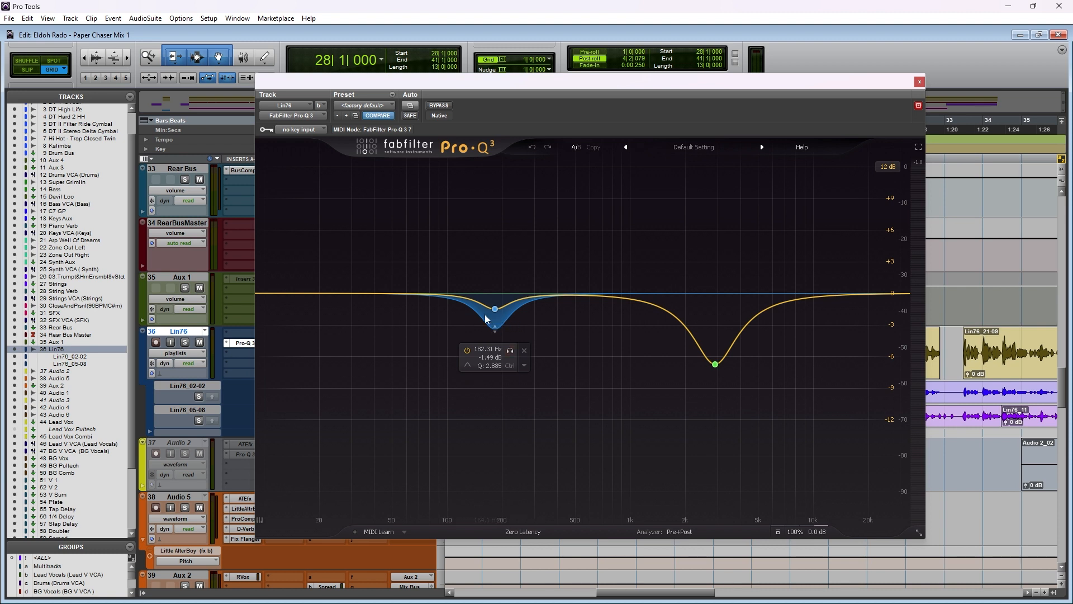
{"action": "left_click", "coordinate": [920, 83]}
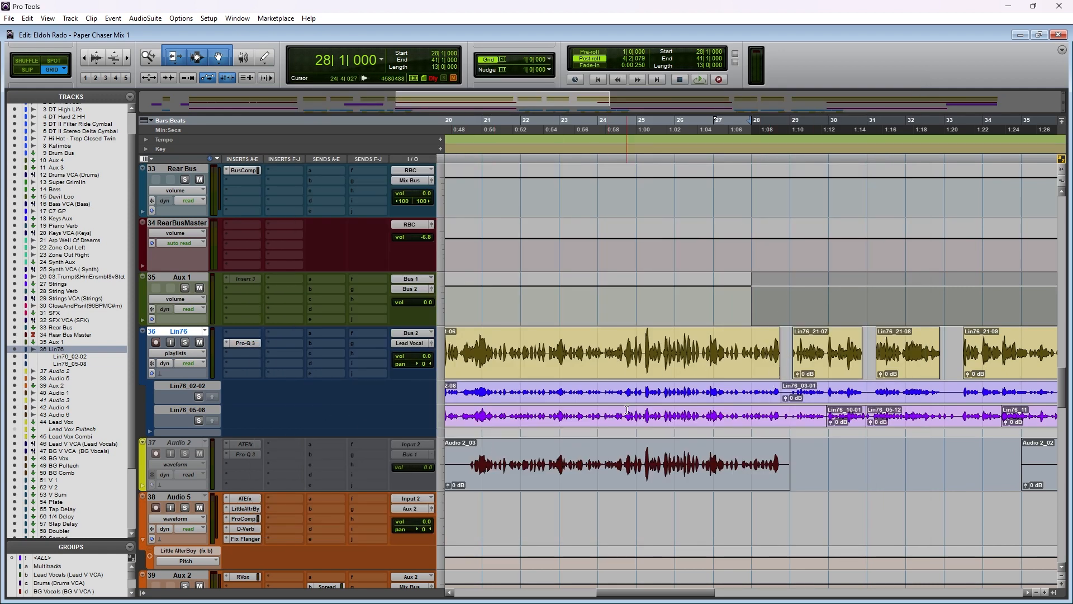
- Make the CLA-2A on Lead Vox Combi inactive and bypass all other inserts on the Lead Vox and Lead Vox Combi tracks
{"action": "scroll", "coordinate": [357, 482], "scroll_direction": "down", "scroll_amount": 10}
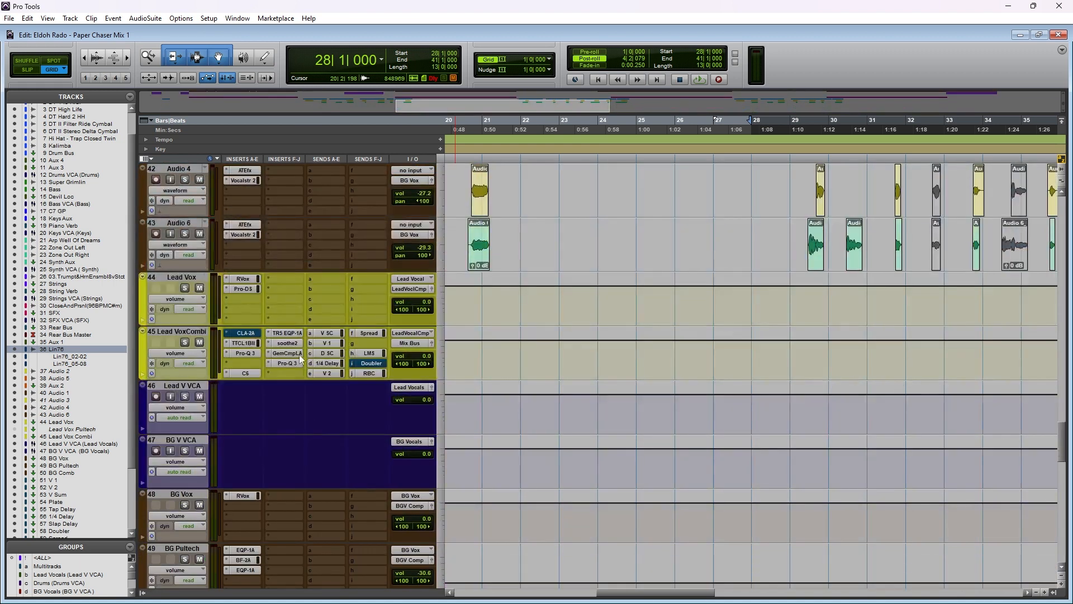
{"action": "right_click", "coordinate": [253, 332]}
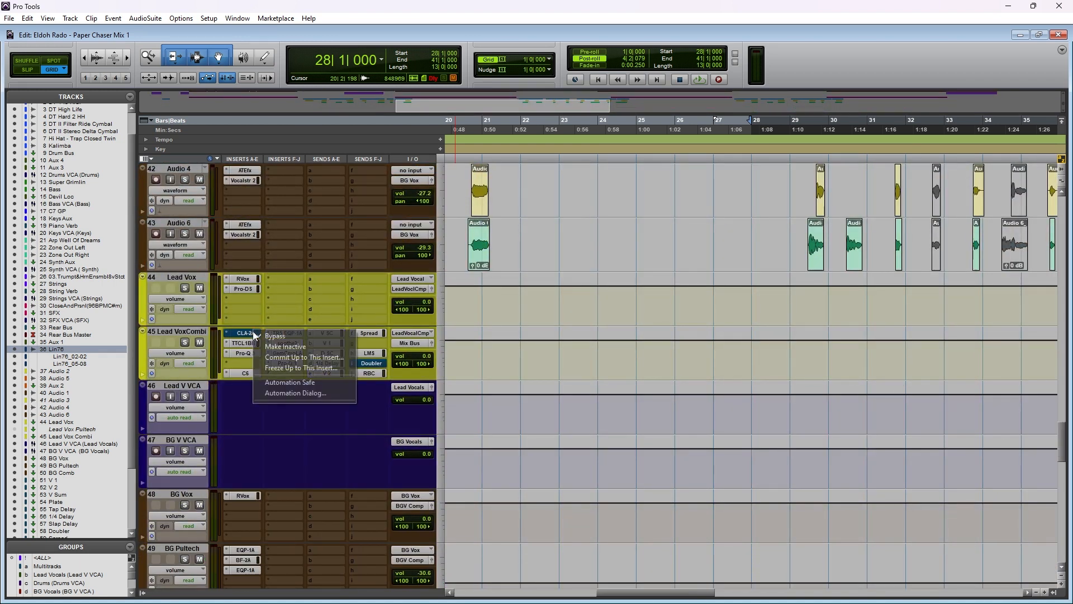
{"action": "left_click", "coordinate": [276, 347]}
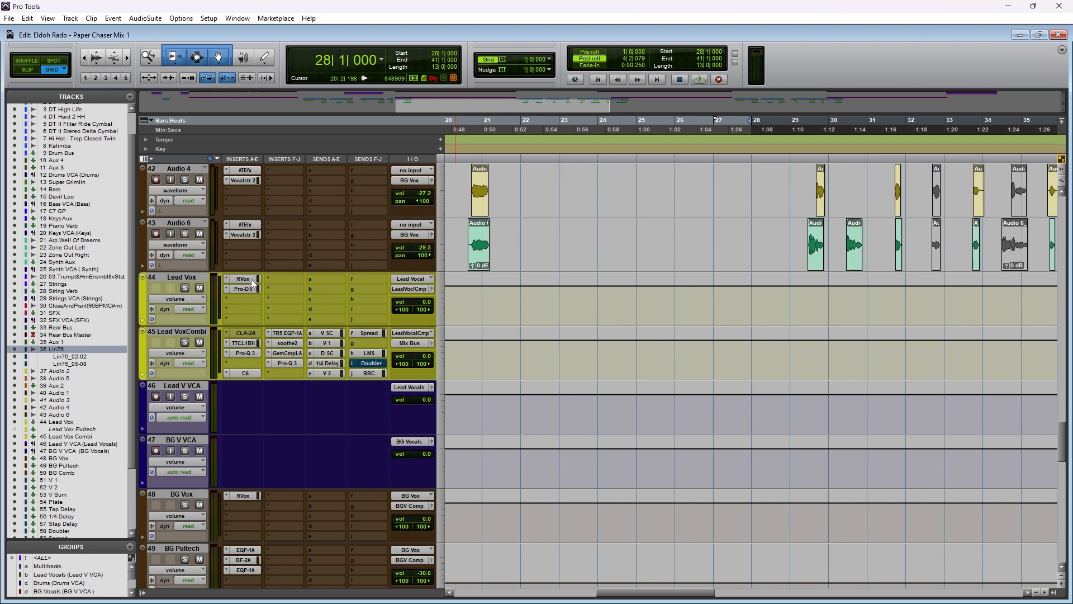
{"action": "left_click_drag", "start_coordinate": [253, 282], "coordinate": [253, 289]}
{"action": "left_click", "coordinate": [253, 343], "text": "shift"}
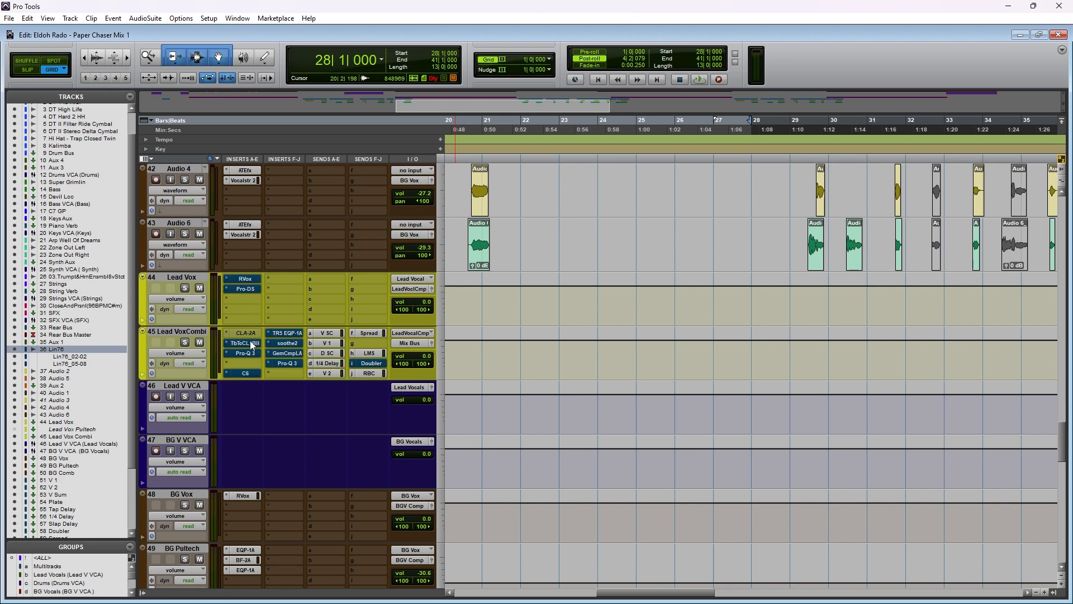
- Mute the Riddim track near the end of the session
{"action": "scroll", "coordinate": [845, 447], "scroll_direction": "down", "scroll_amount": 4}
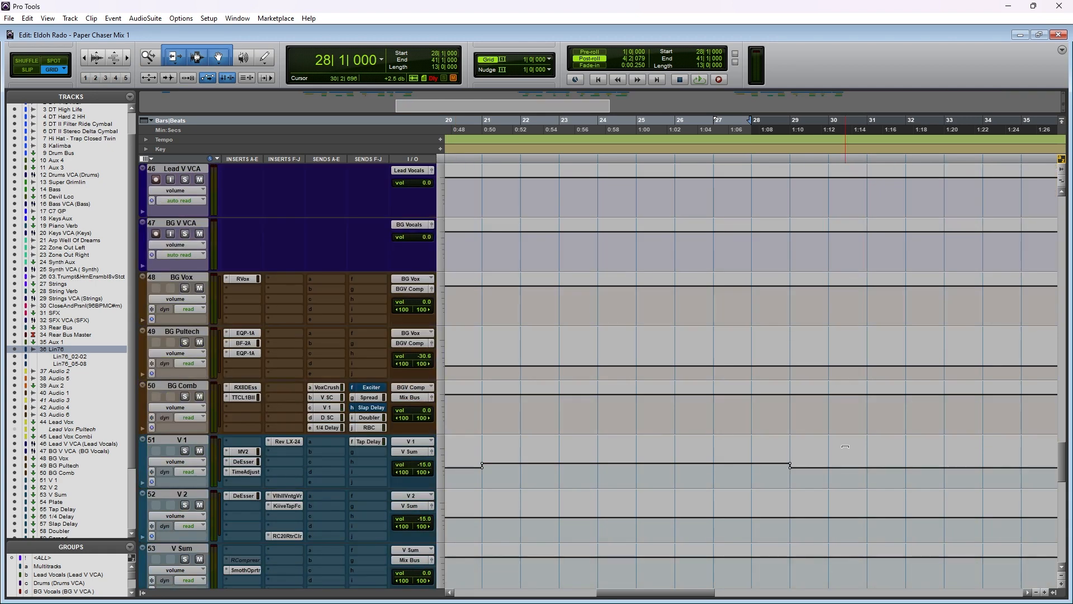
{"action": "scroll", "coordinate": [846, 447], "scroll_direction": "down", "scroll_amount": 14}
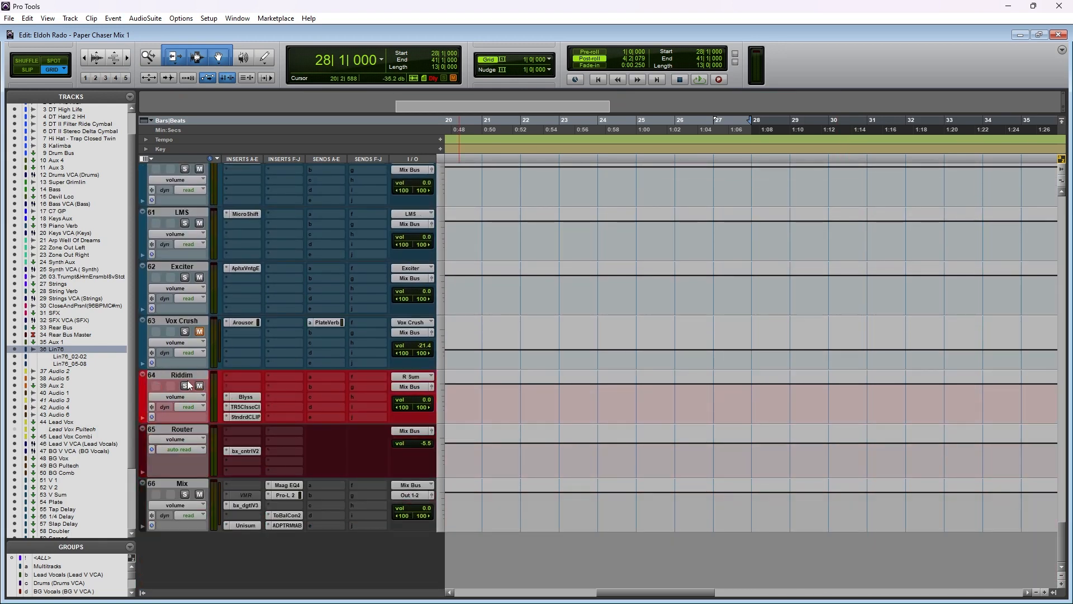
{"action": "scroll", "coordinate": [567, 357], "scroll_direction": "up", "scroll_amount": 16}
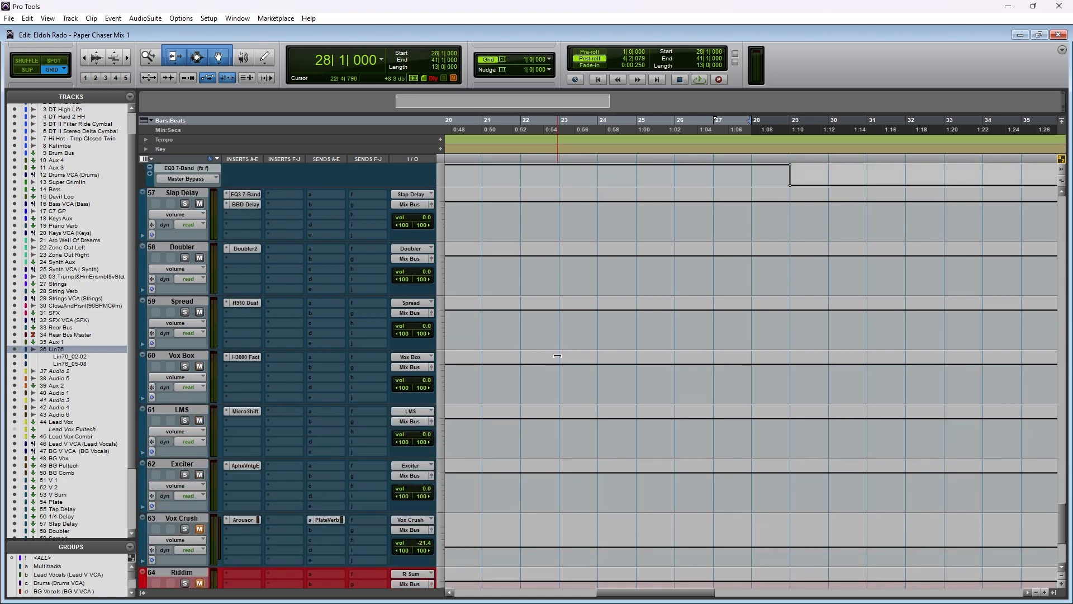
{"action": "scroll", "coordinate": [567, 356], "scroll_direction": "up", "scroll_amount": 10}
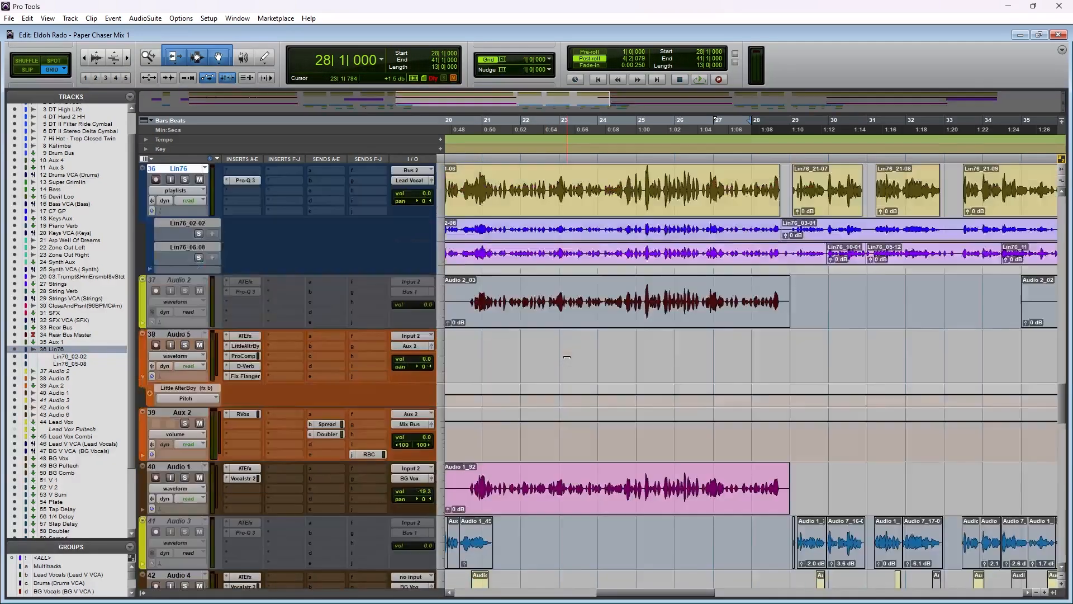
{"action": "scroll", "coordinate": [567, 357], "scroll_direction": "down", "scroll_amount": 2}
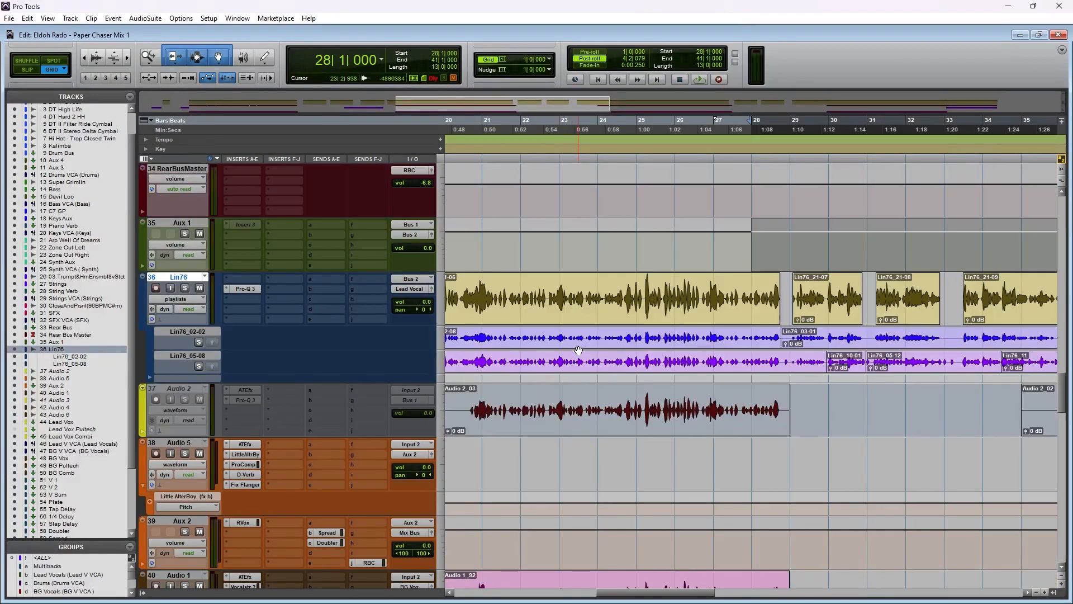
- Play a short passage from bar 28 and check the Rear Bus tracks above Lin76
{"action": "key", "text": "r"}
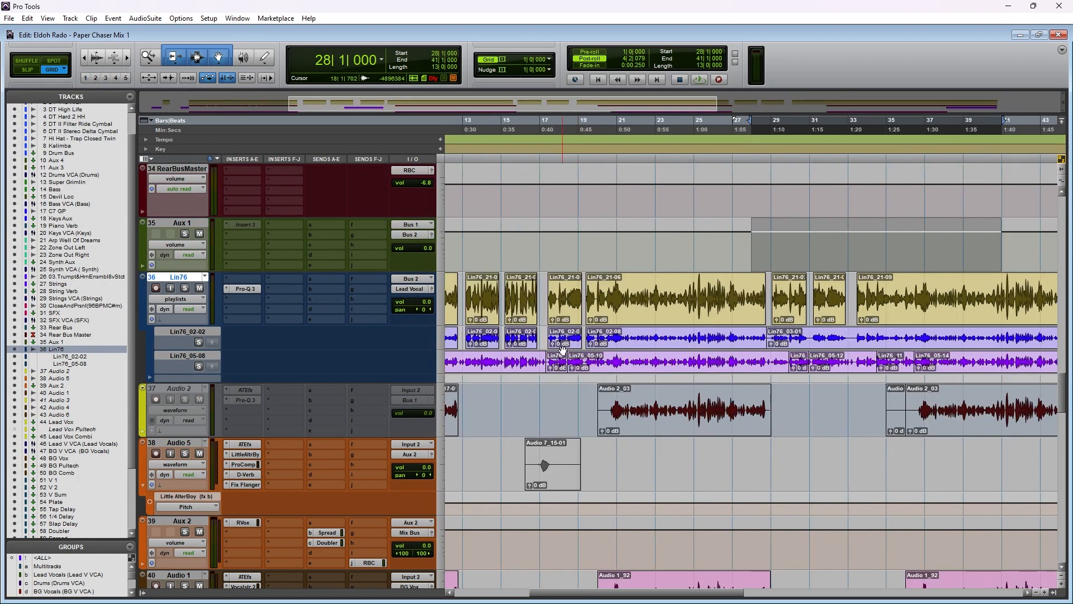
{"action": "key", "text": "space"}
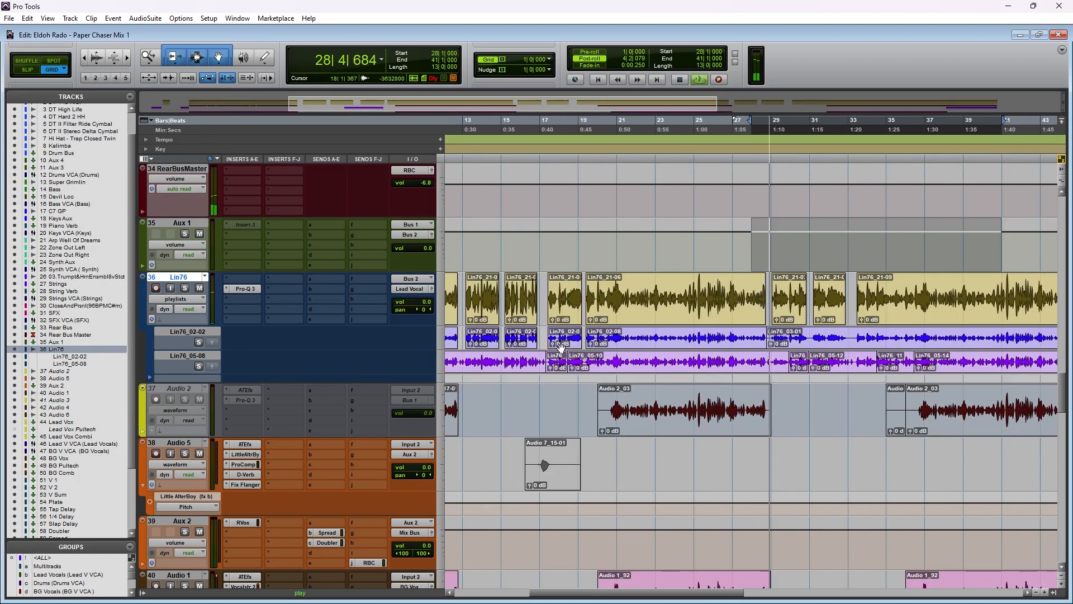
{"action": "scroll", "coordinate": [244, 292], "scroll_direction": "up", "scroll_amount": 3}
{"action": "key", "text": "space"}
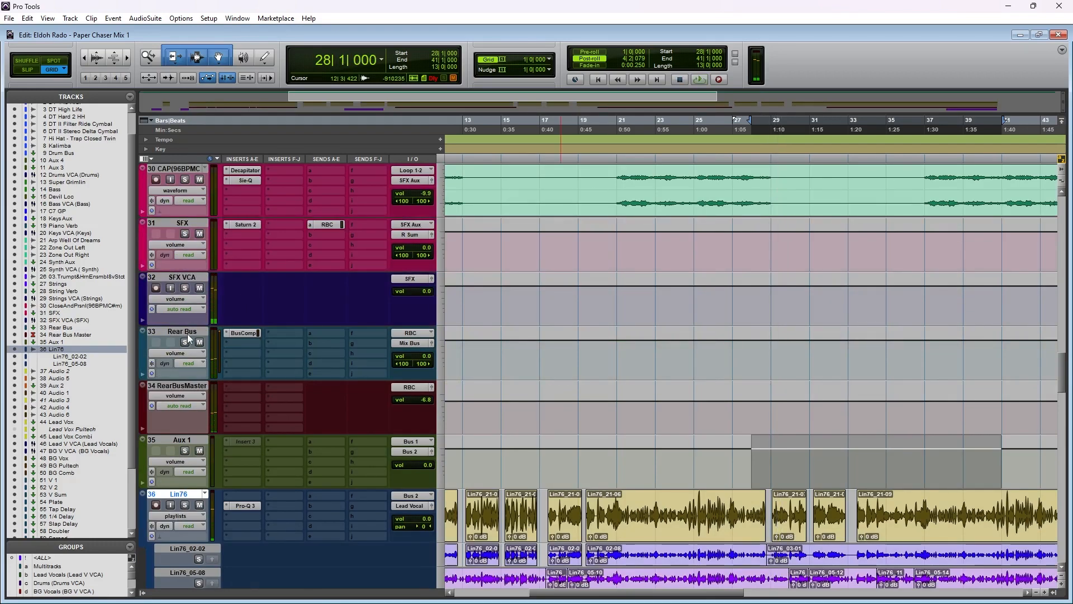
{"action": "scroll", "coordinate": [607, 415], "scroll_direction": "down", "scroll_amount": 3}
- Play the vocal from bar 28 and compare the Lin76 Pro-Q 3 equalizer bypassed and active
{"action": "key", "text": "space"}
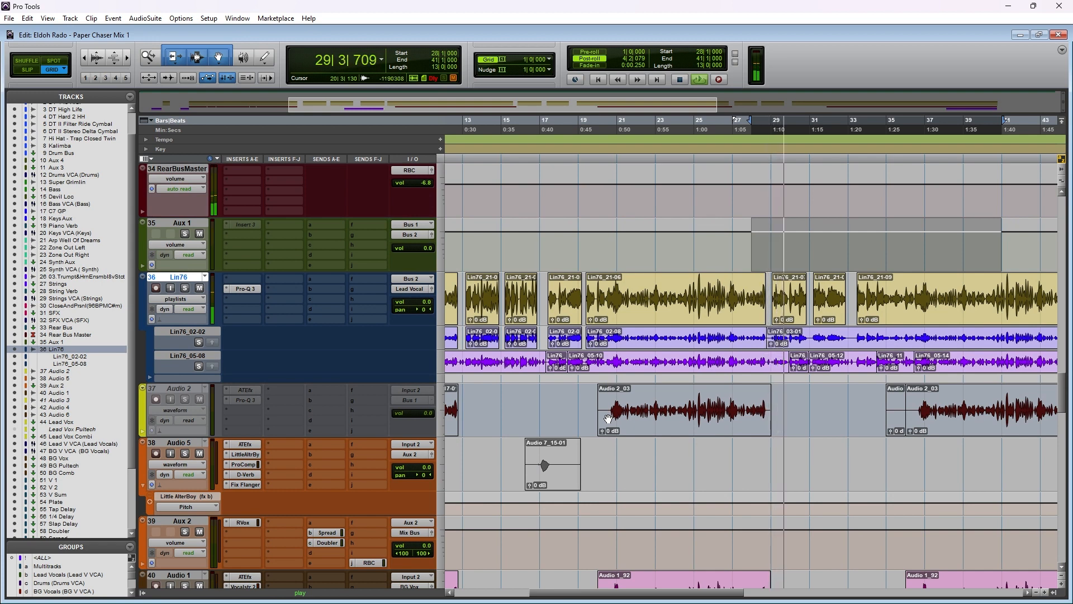
{"action": "left_click", "coordinate": [246, 289]}
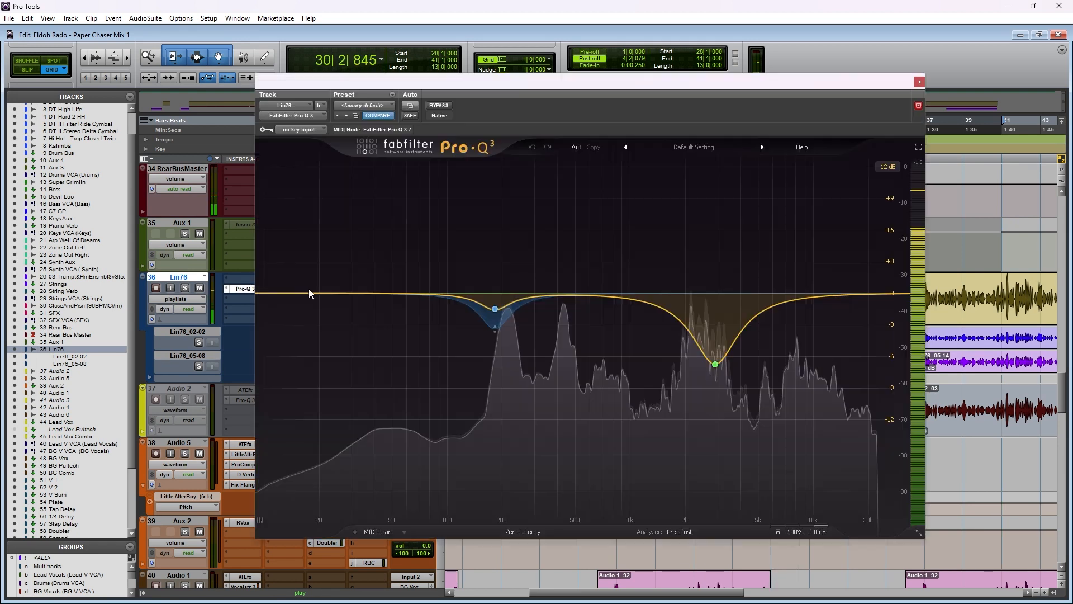
{"action": "left_click", "coordinate": [438, 106]}
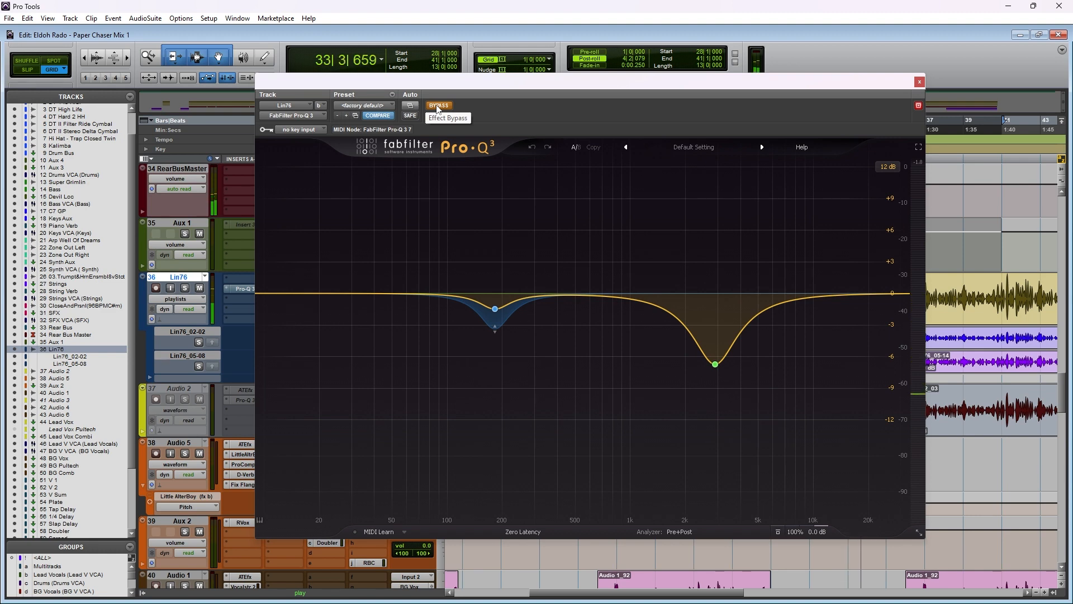
{"action": "left_click", "coordinate": [438, 106]}
{"action": "left_click_drag", "start_coordinate": [599, 90], "coordinate": [572, 94]}
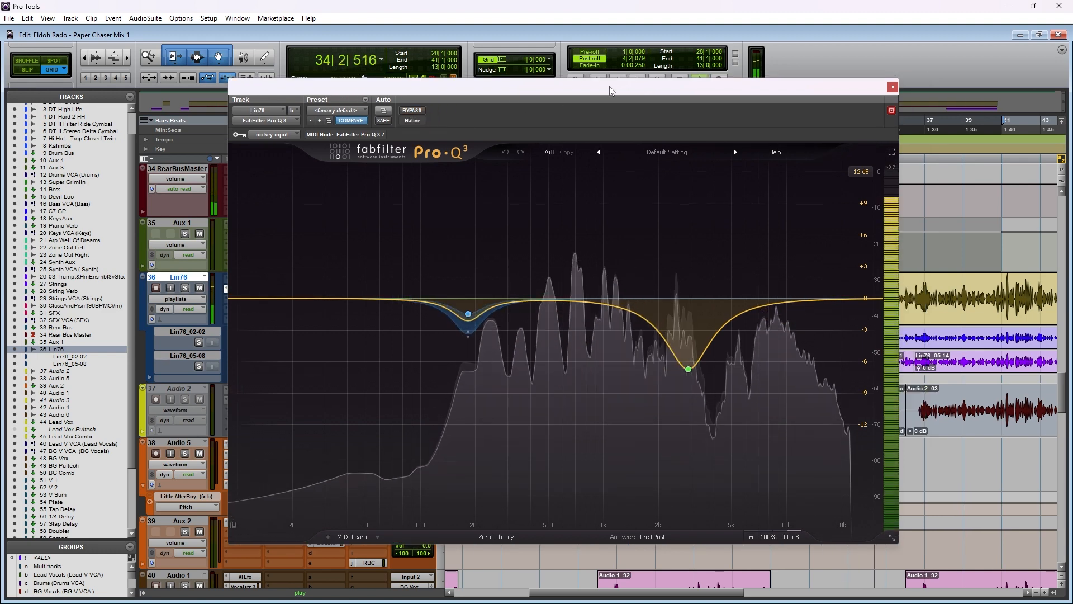
{"action": "key", "text": "space"}
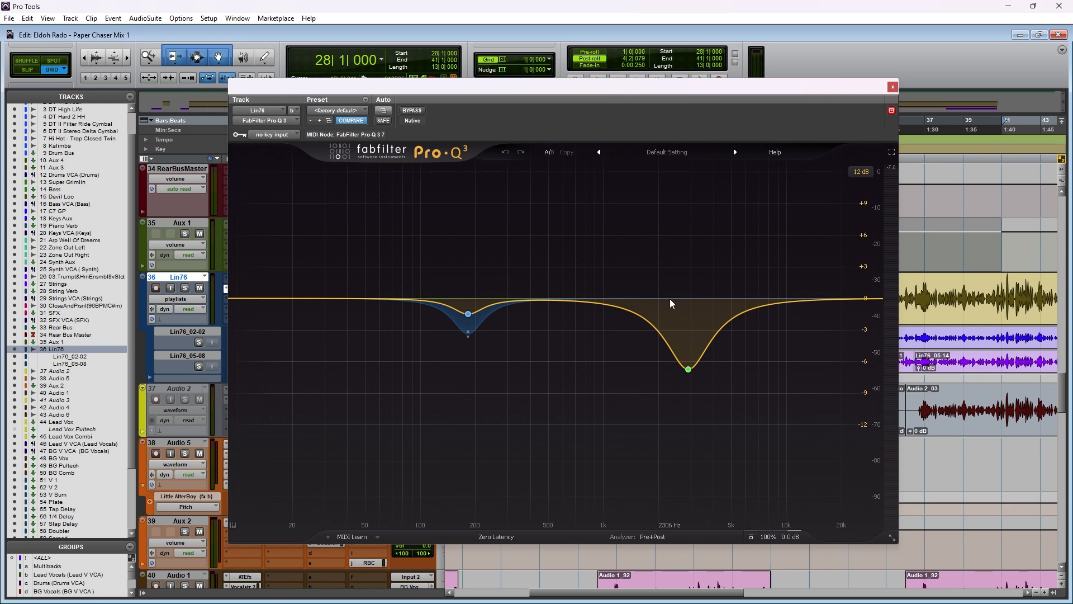
{"action": "left_click", "coordinate": [892, 87]}
- Take the RVox compressor on the Lead Vox track out of bypass
{"action": "scroll", "coordinate": [321, 298], "scroll_direction": "down", "scroll_amount": 10}
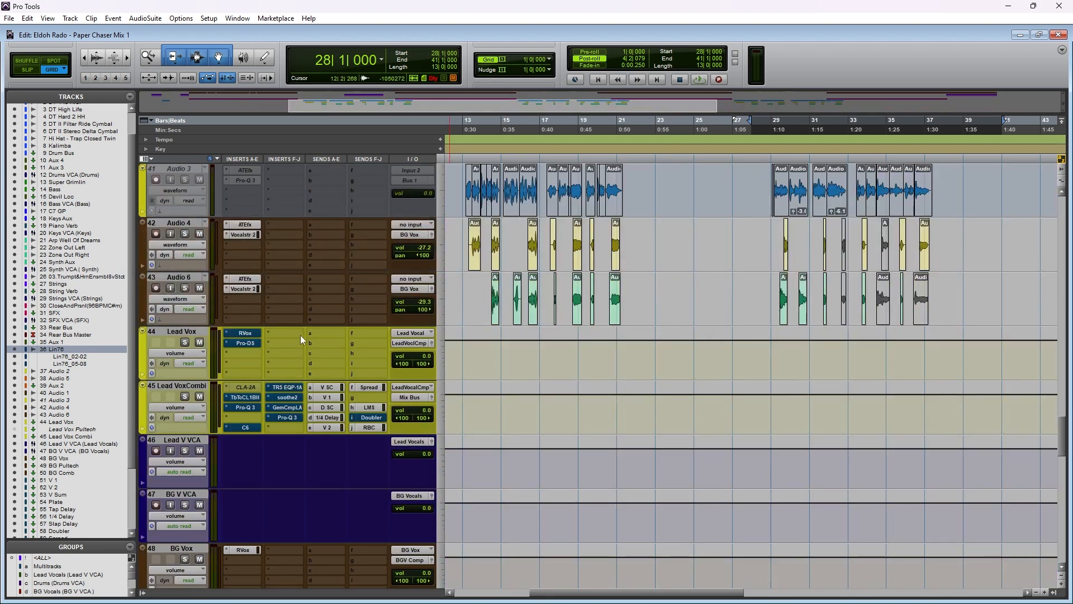
{"action": "left_click", "coordinate": [244, 333]}
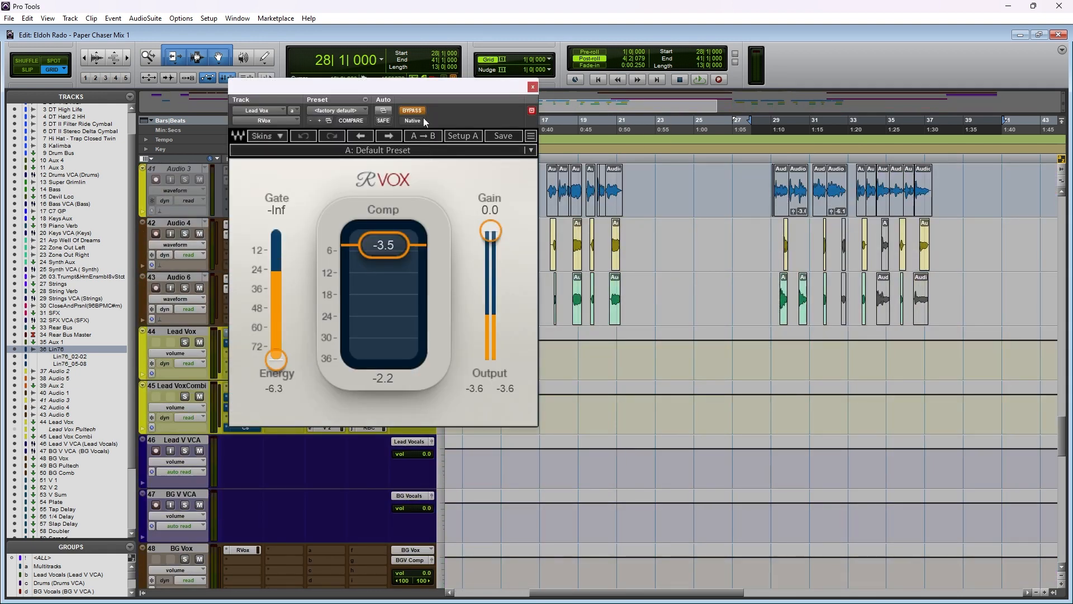
{"action": "left_click", "coordinate": [407, 112]}
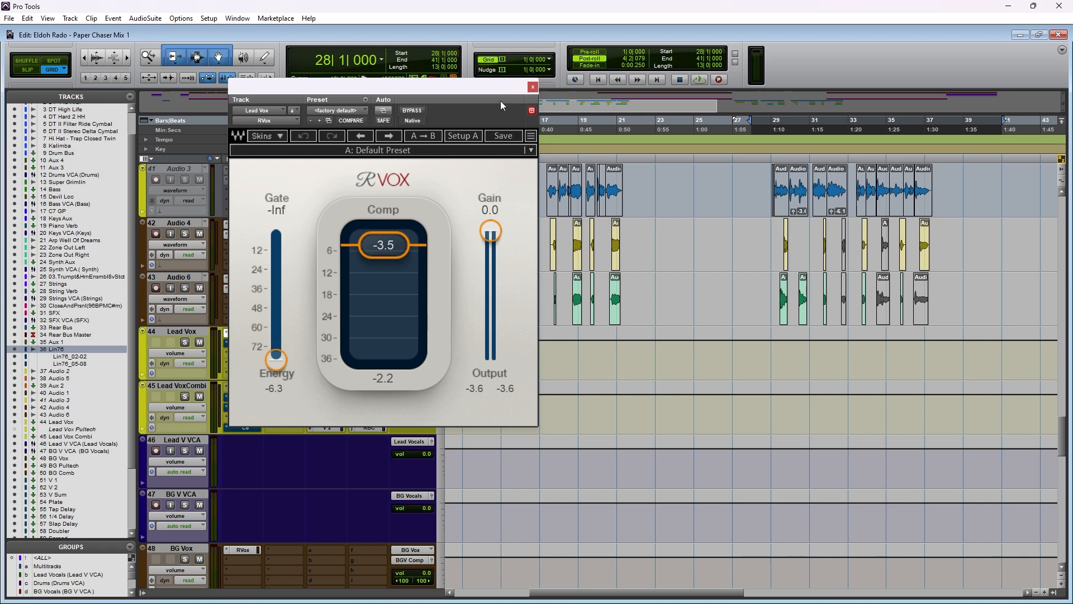
{"action": "left_click", "coordinate": [531, 88]}
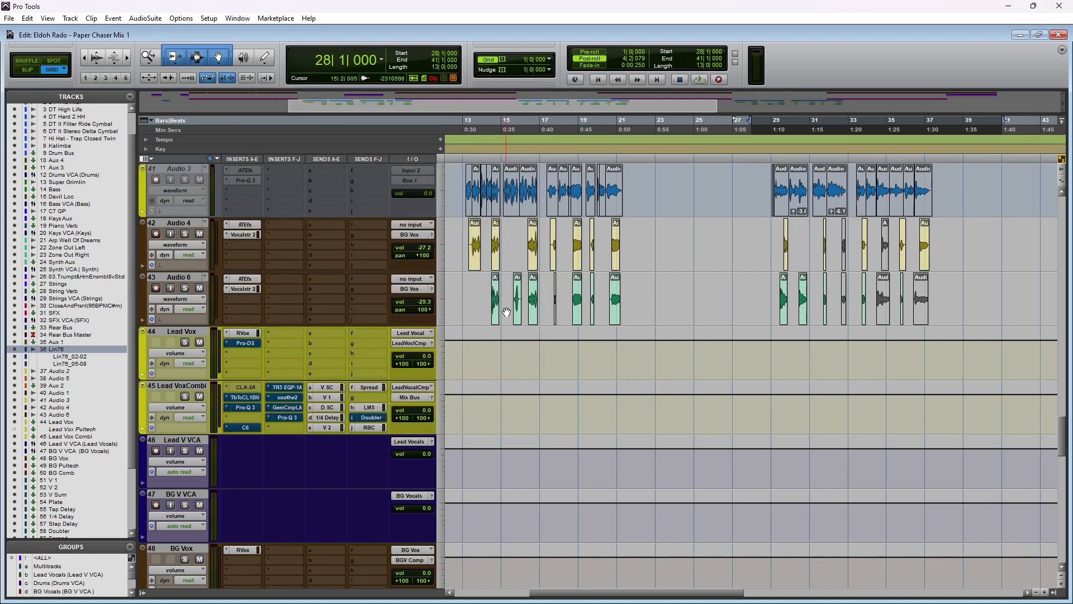
{"action": "scroll", "coordinate": [639, 321], "scroll_direction": "up", "scroll_amount": 8}
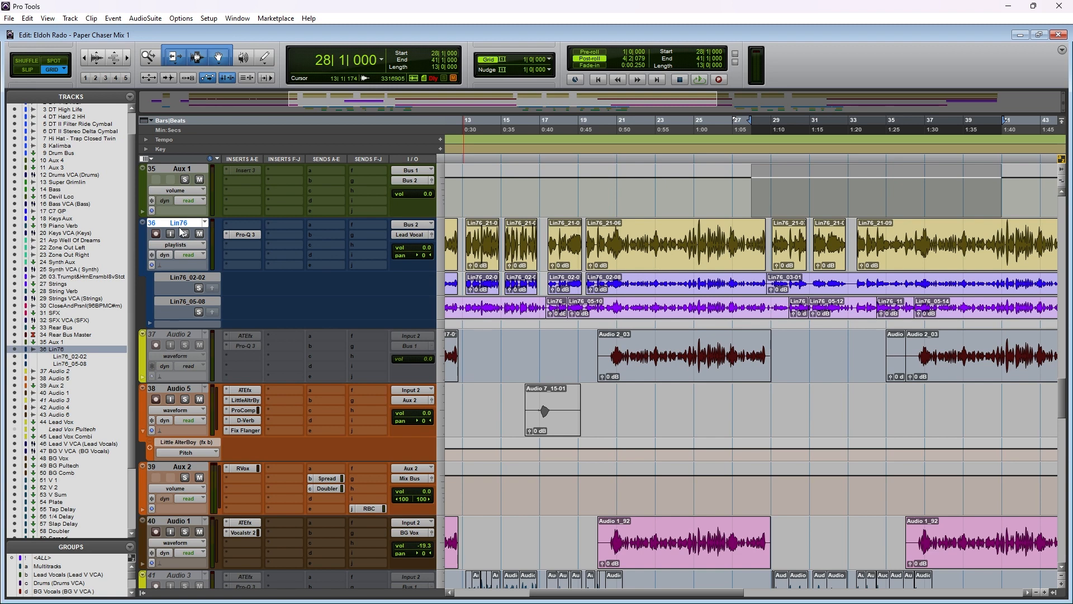
{"action": "scroll", "coordinate": [182, 232], "scroll_direction": "down", "scroll_amount": 5}
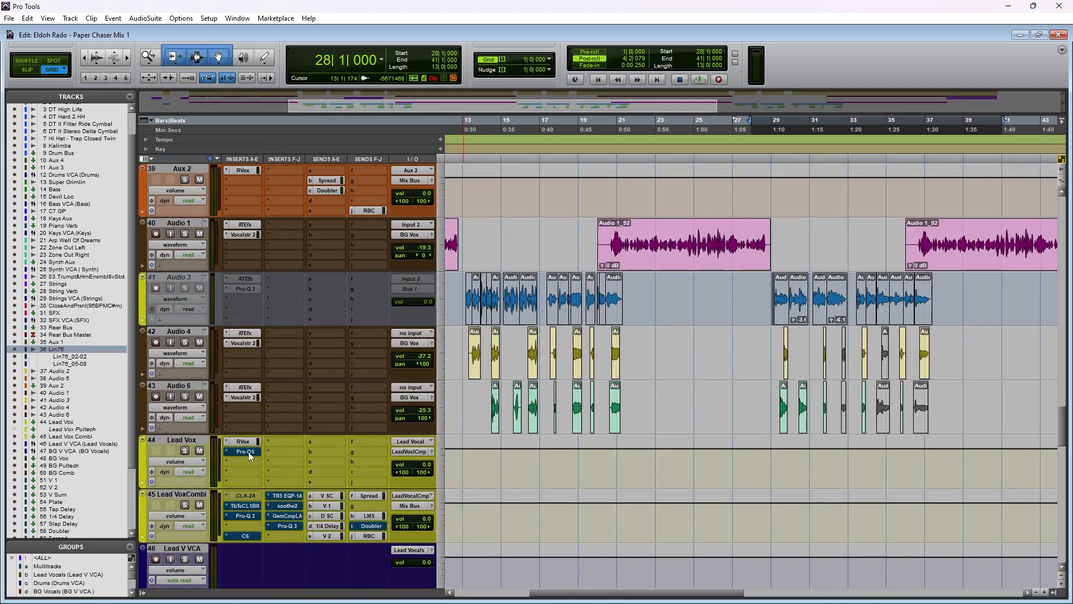
{"action": "left_click", "coordinate": [245, 452]}
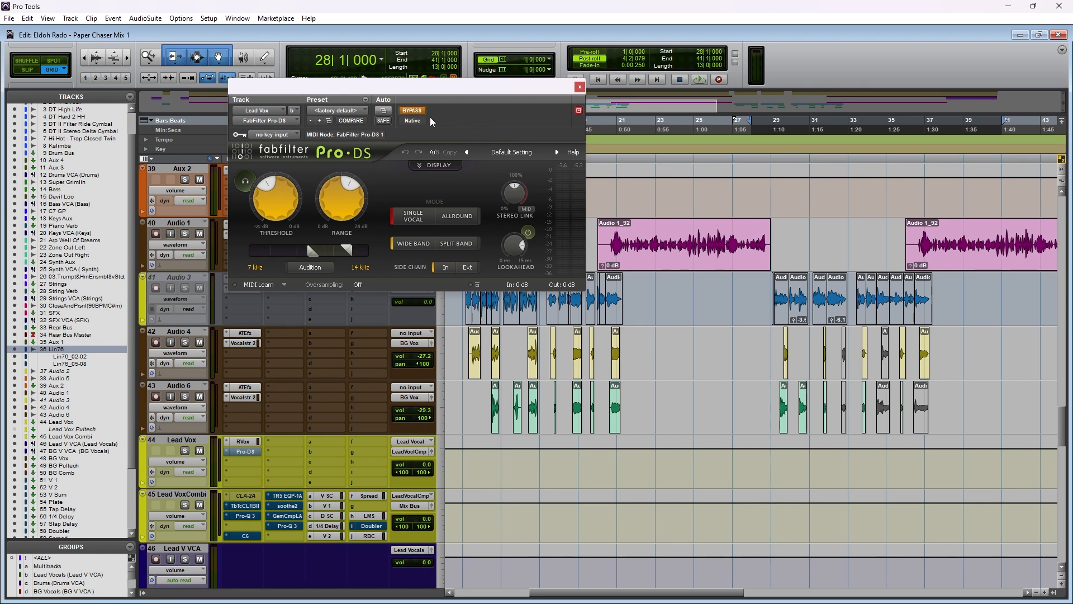
{"action": "left_click", "coordinate": [412, 111]}
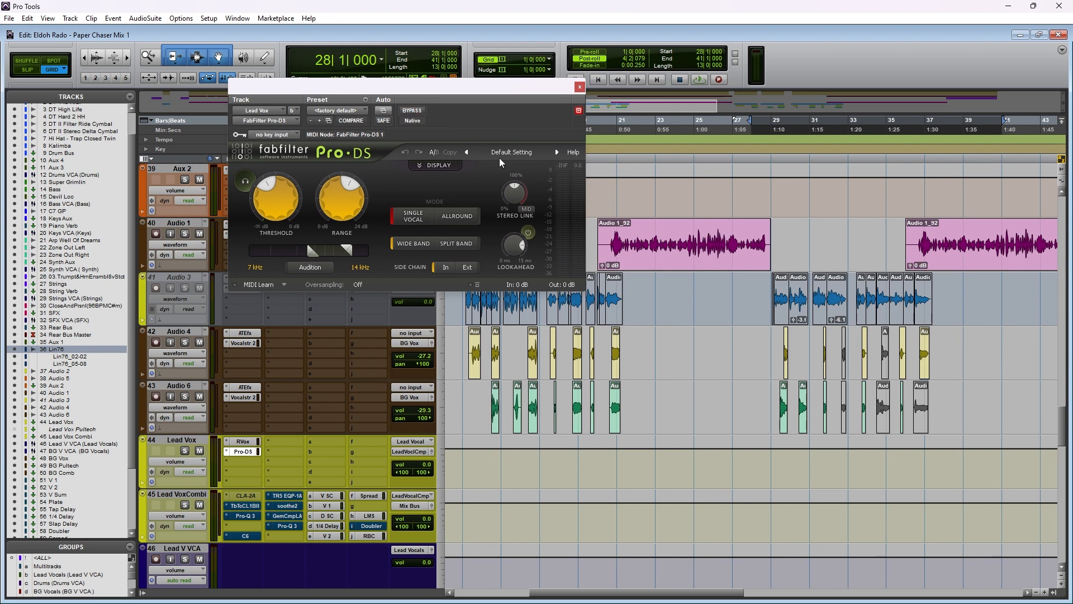
{"action": "left_click", "coordinate": [422, 111]}
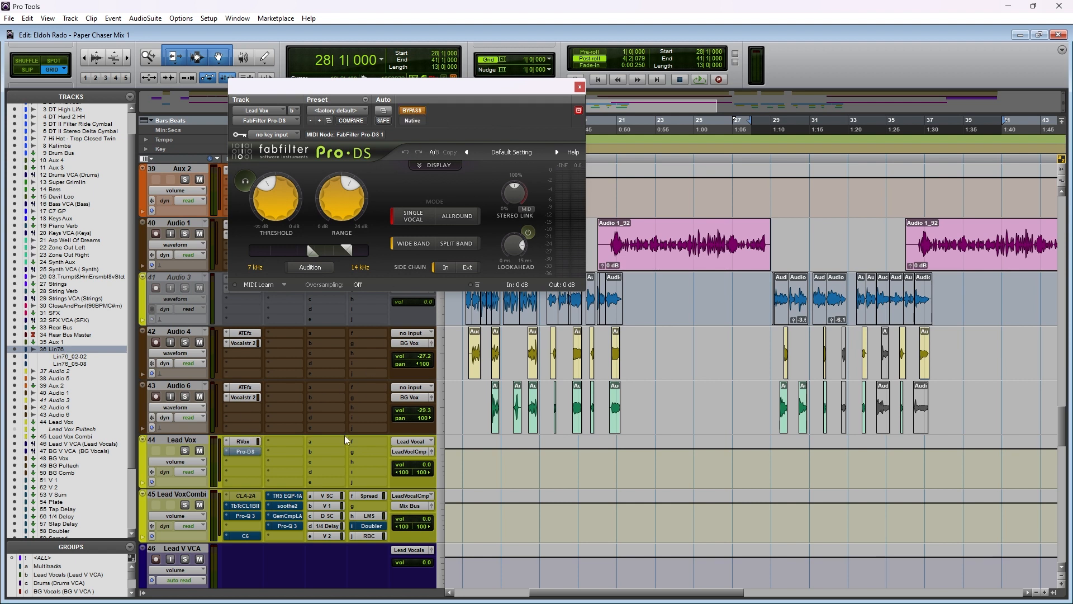
- Play the vocal from bar 28 and compare the Lead Vox track's RVox compressor bypassed and active
{"action": "left_click", "coordinate": [245, 441]}
{"action": "left_click_drag", "start_coordinate": [414, 93], "coordinate": [509, 103]}
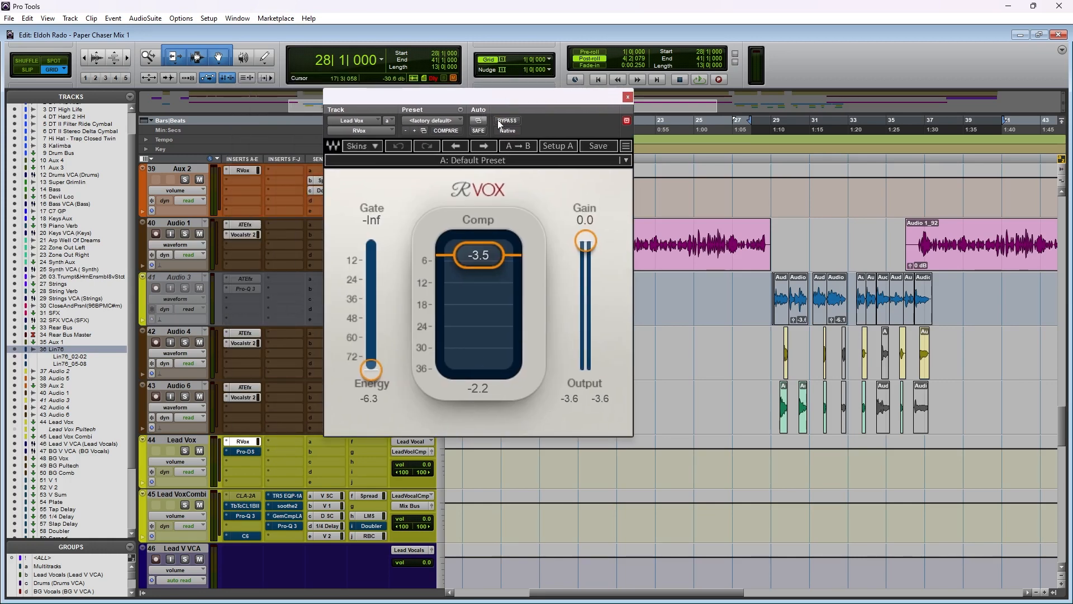
{"action": "left_click", "coordinate": [499, 122]}
{"action": "key", "text": "space"}
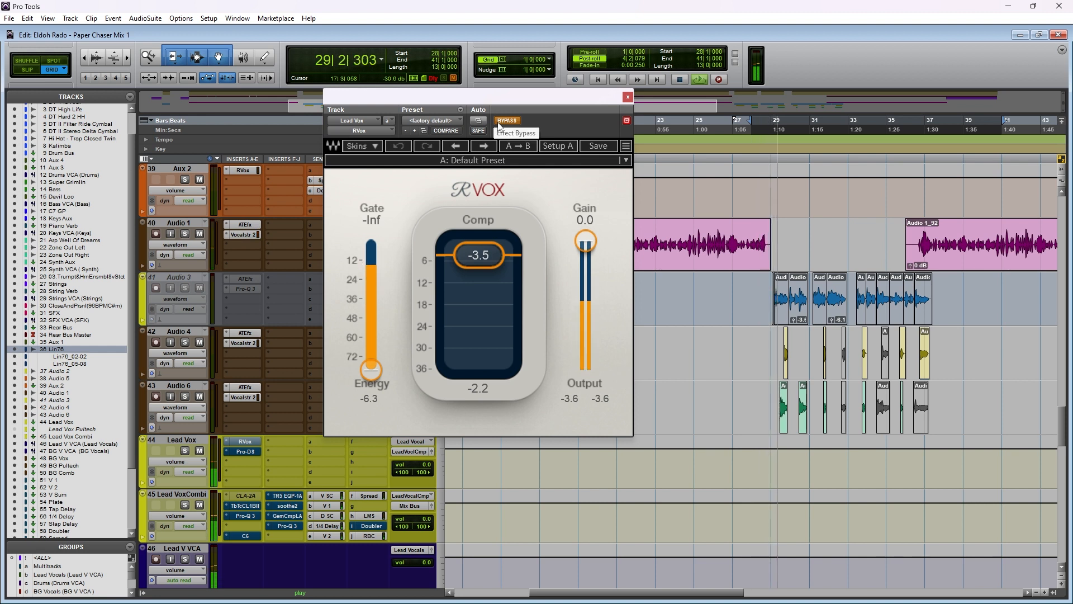
{"action": "left_click", "coordinate": [500, 122]}
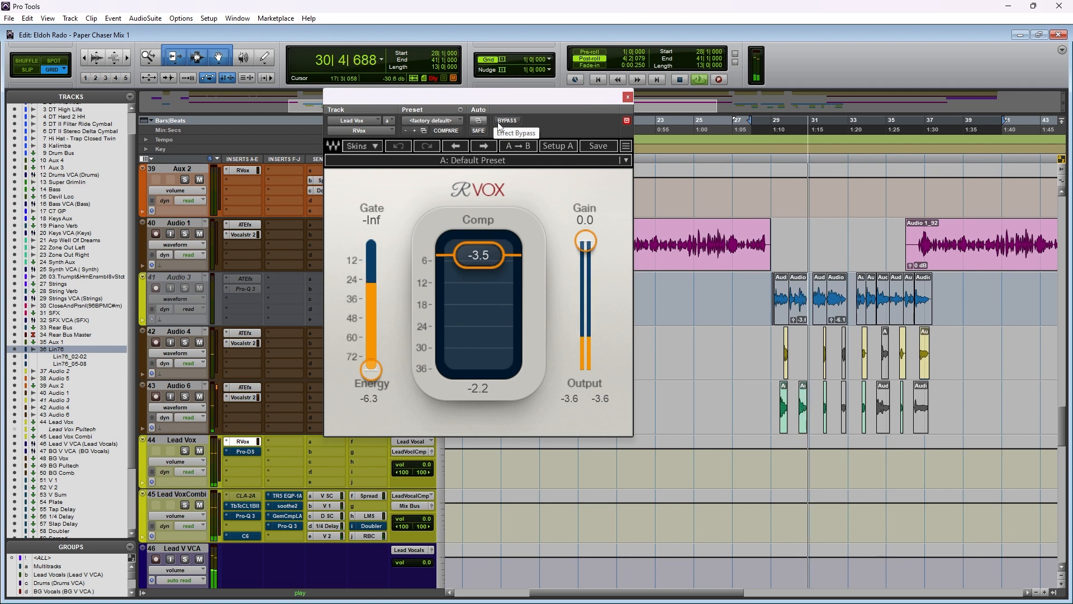
{"action": "left_click", "coordinate": [500, 121]}
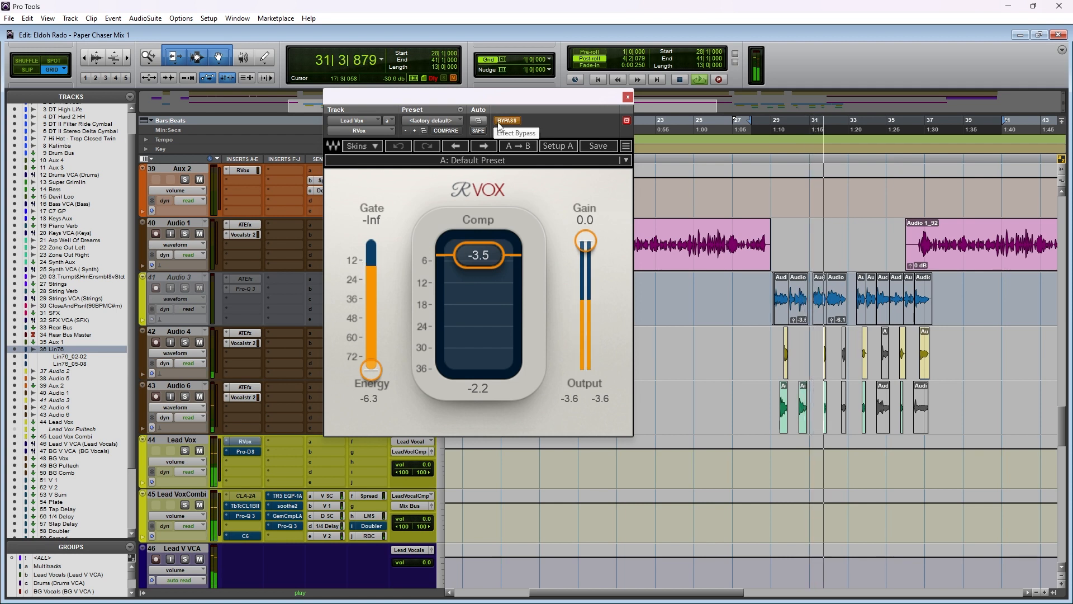
{"action": "left_click", "coordinate": [502, 121]}
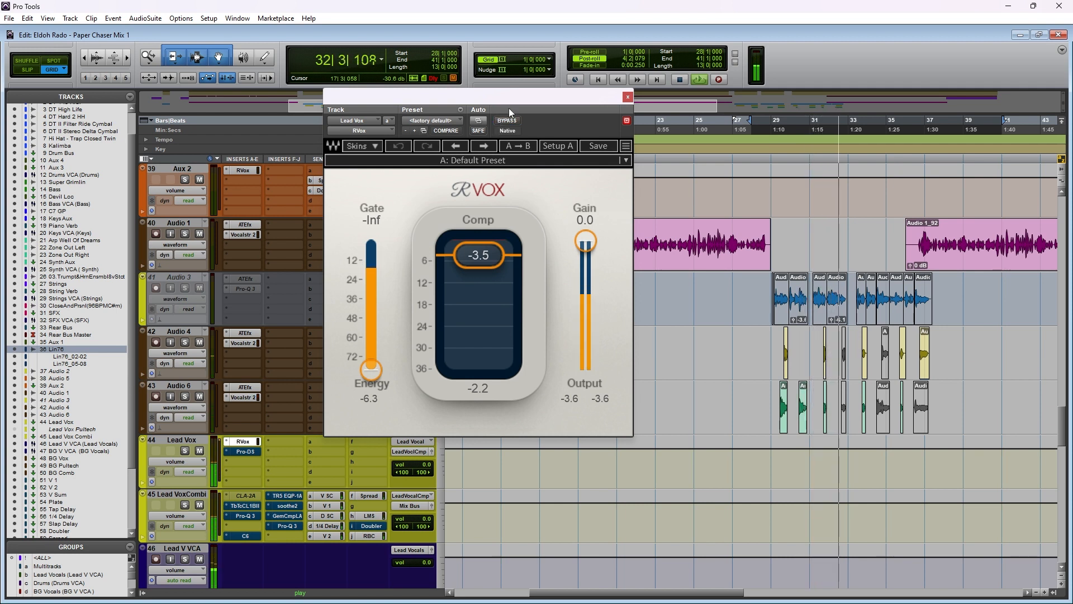
{"action": "left_click_drag", "start_coordinate": [515, 96], "coordinate": [515, 101]}
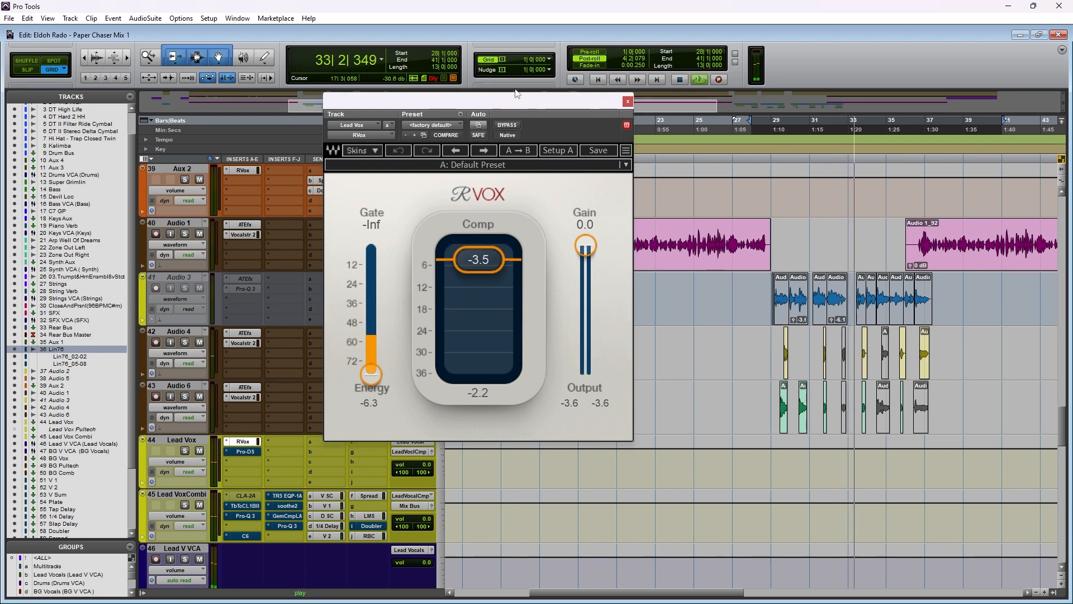
{"action": "key", "text": "space"}
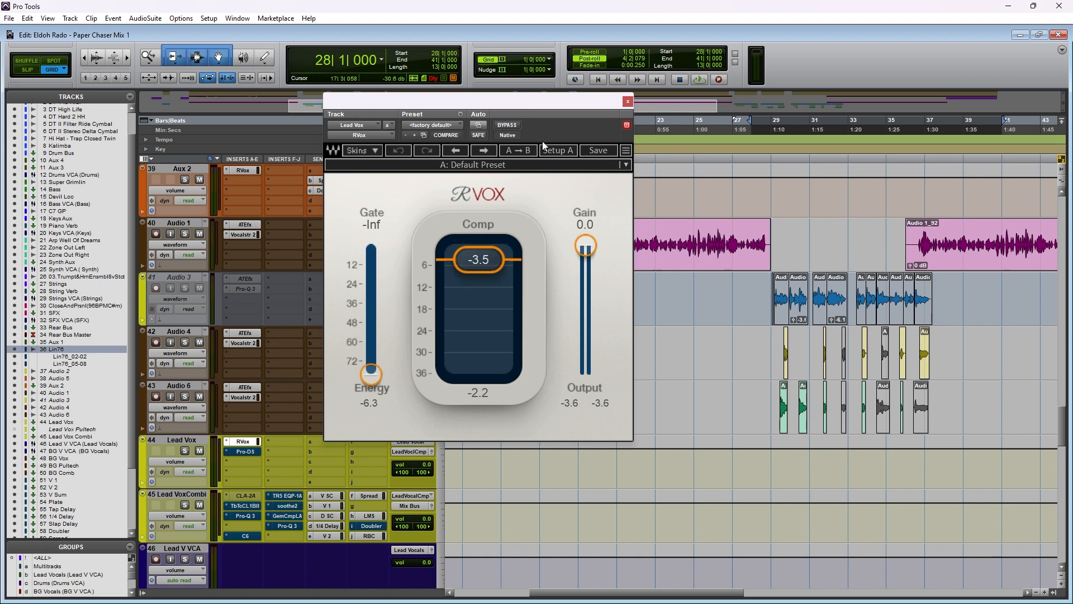
{"action": "left_click", "coordinate": [252, 441]}
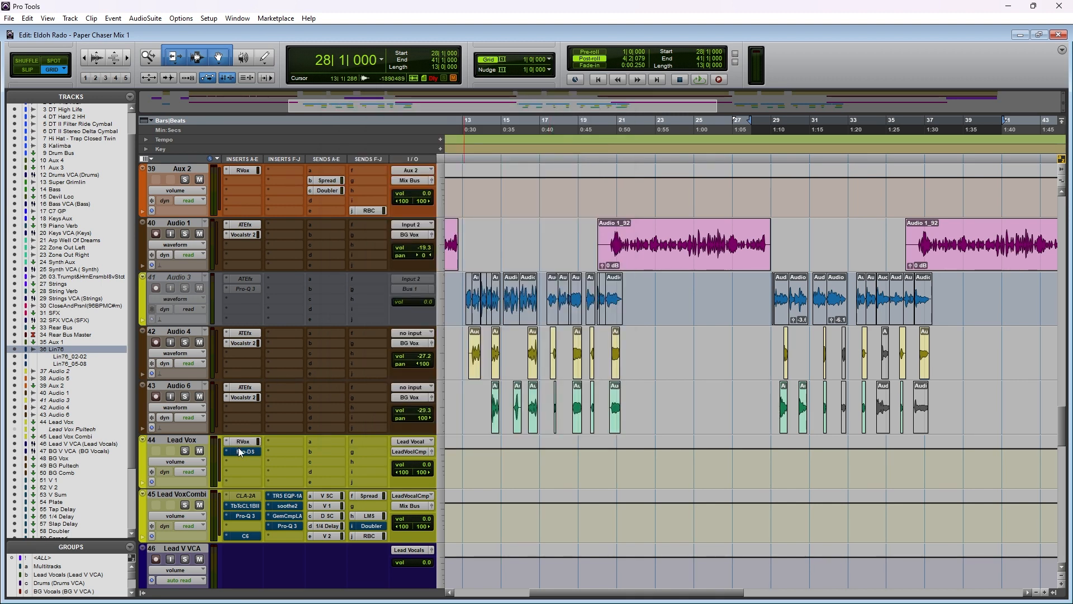
- Take the Pro-DS de-esser on the Lead Vox track out of bypass and audition it from bar 28
{"action": "left_click", "coordinate": [256, 451]}
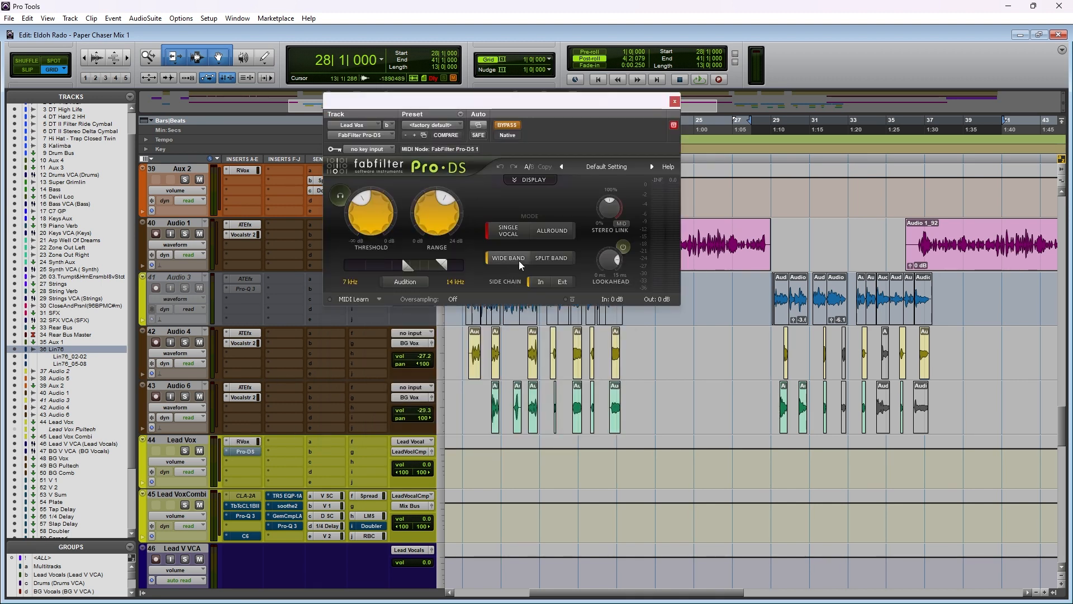
{"action": "left_click", "coordinate": [517, 127]}
{"action": "left_click_drag", "start_coordinate": [542, 106], "coordinate": [542, 157]}
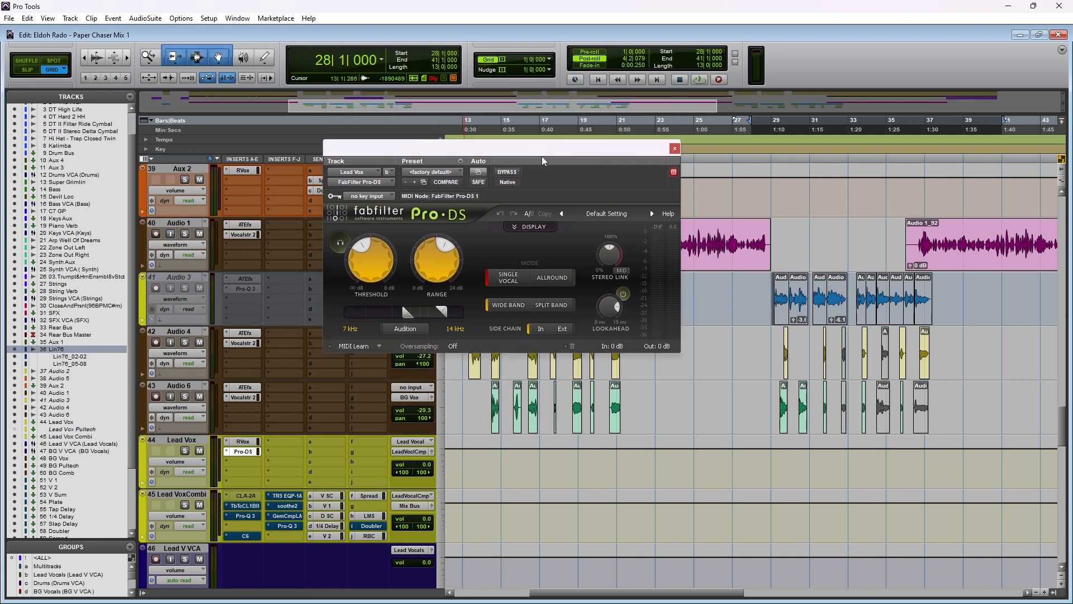
{"action": "key", "text": "space"}
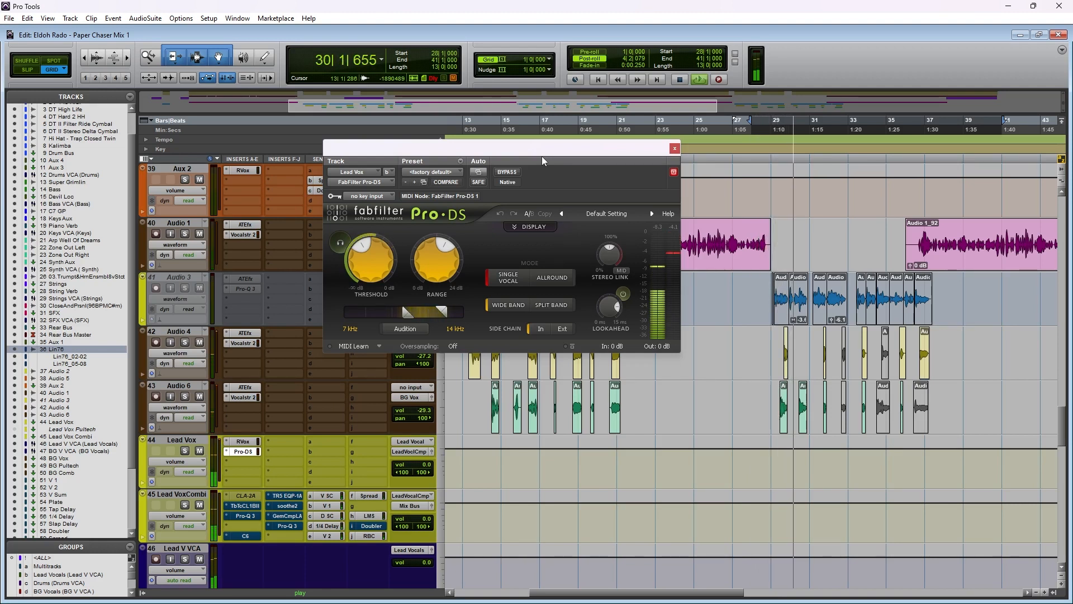
{"action": "key", "text": "space"}
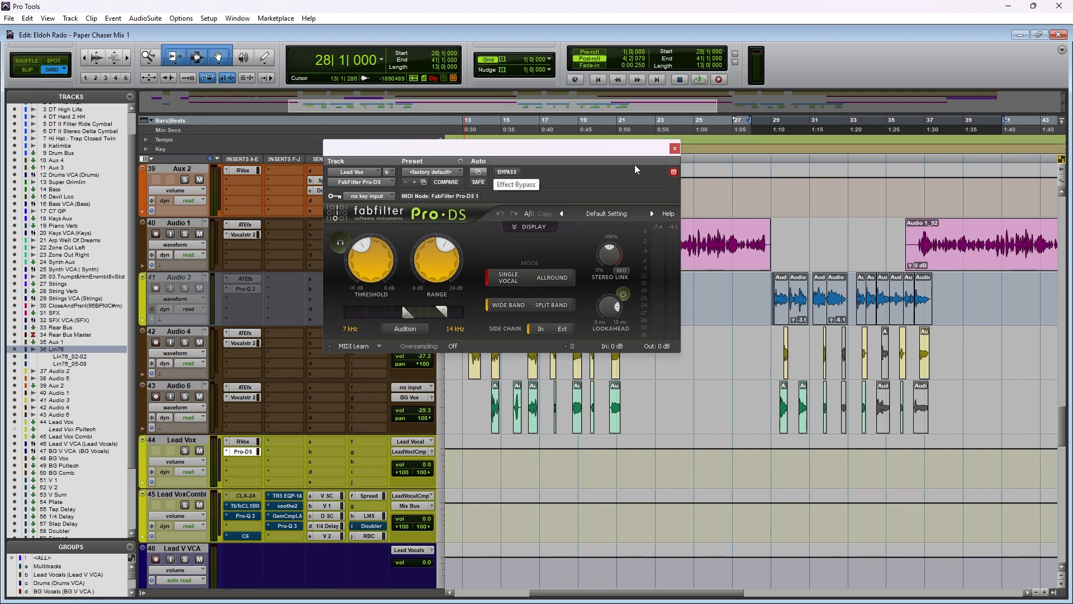
{"action": "left_click", "coordinate": [675, 148]}
- Take the Tube-Tech CL 1B compressor on the Lead VoxCombi track out of bypass and audition it from bar 28
{"action": "scroll", "coordinate": [297, 441], "scroll_direction": "down", "scroll_amount": 5}
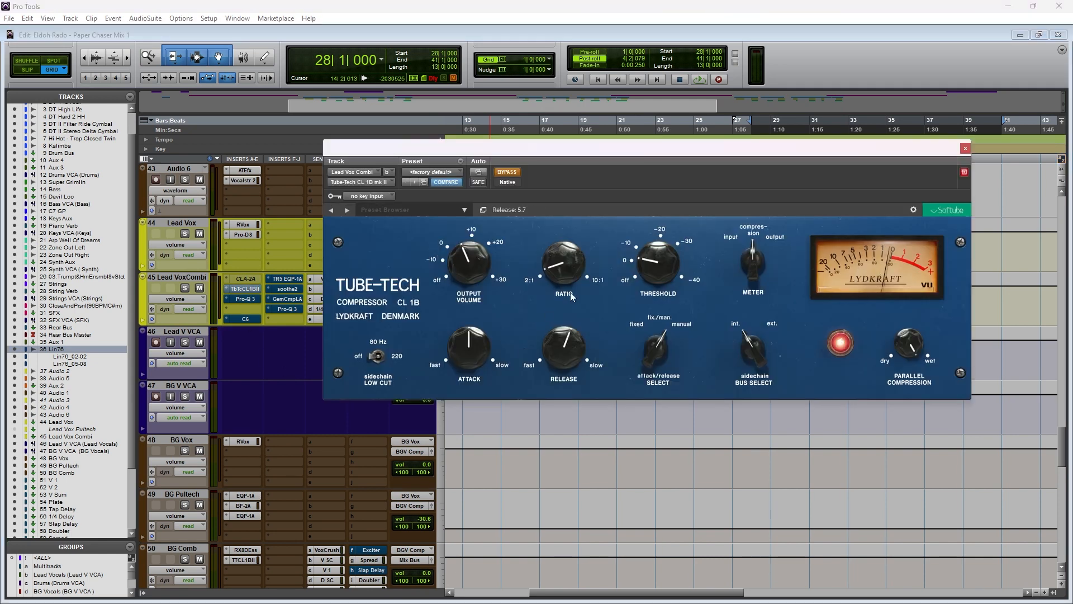
{"action": "left_click_drag", "start_coordinate": [664, 154], "coordinate": [662, 206]}
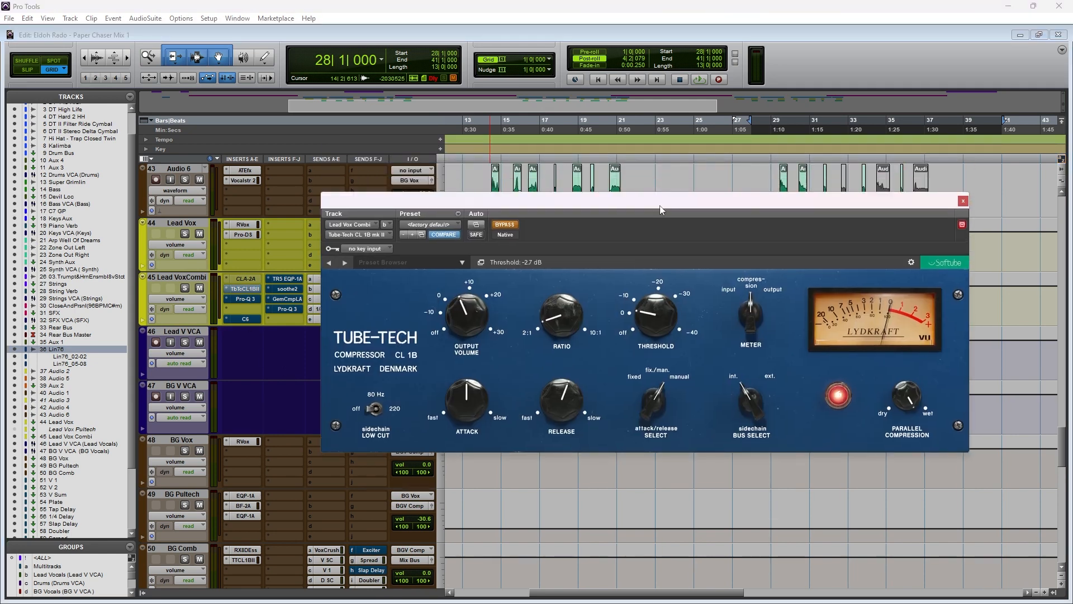
{"action": "left_click_drag", "start_coordinate": [597, 213], "coordinate": [593, 221]}
{"action": "key", "text": "space"}
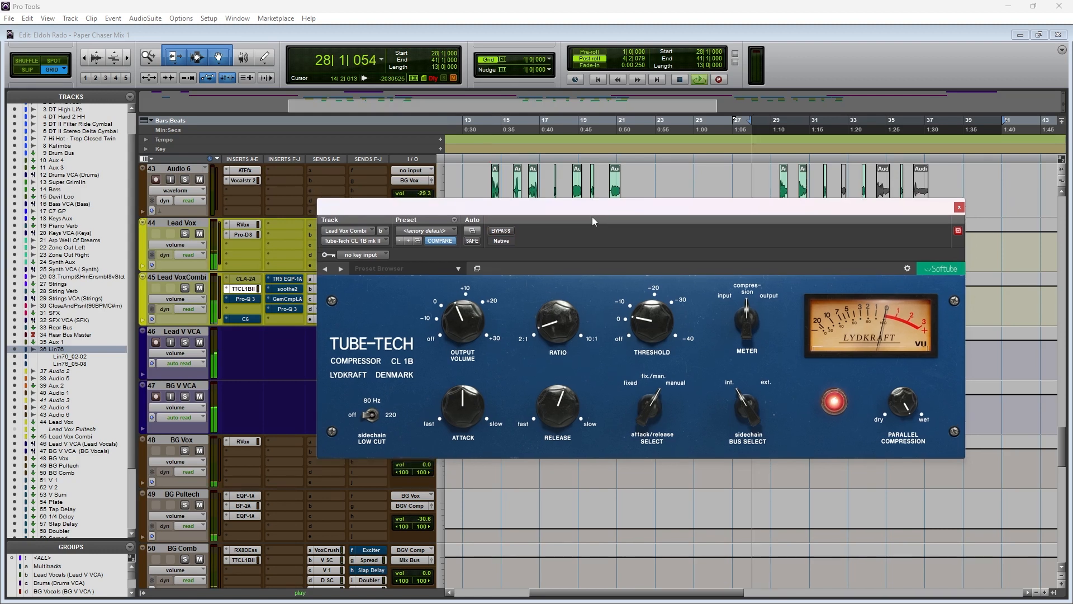
{"action": "key", "text": "space"}
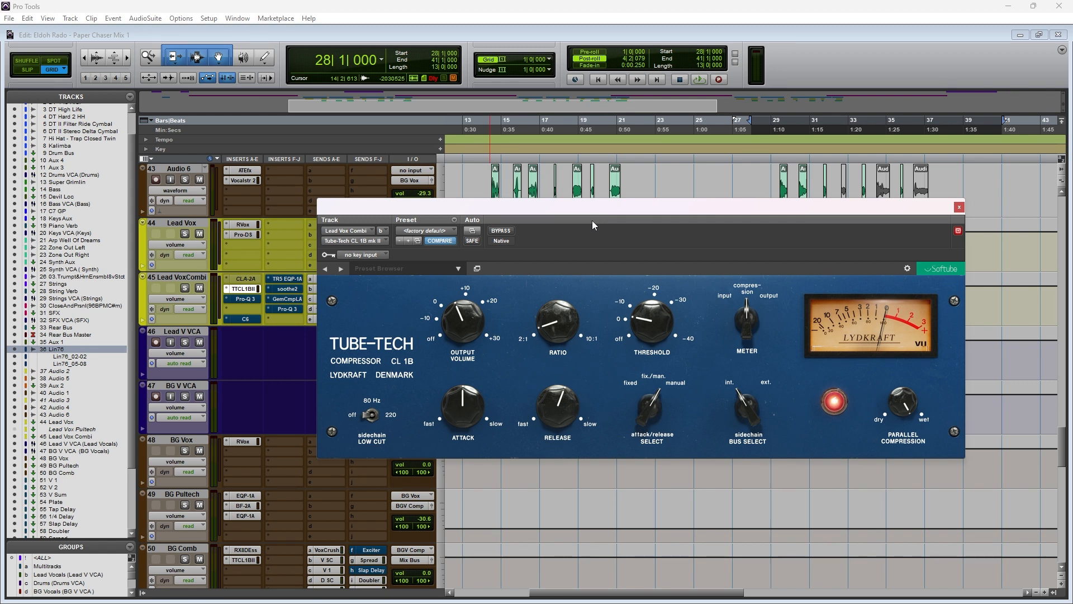
- Replay the vocal from bar 28 and compare the Tube-Tech CL 1B compressor bypassed and active
{"action": "left_click_drag", "start_coordinate": [911, 208], "coordinate": [920, 208]}
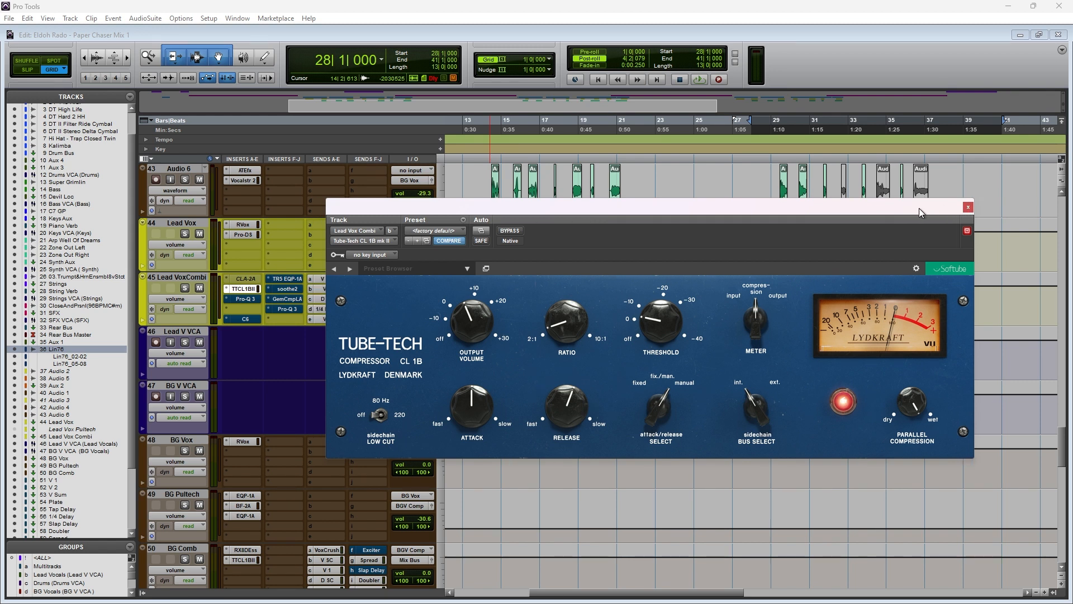
{"action": "key", "text": "space"}
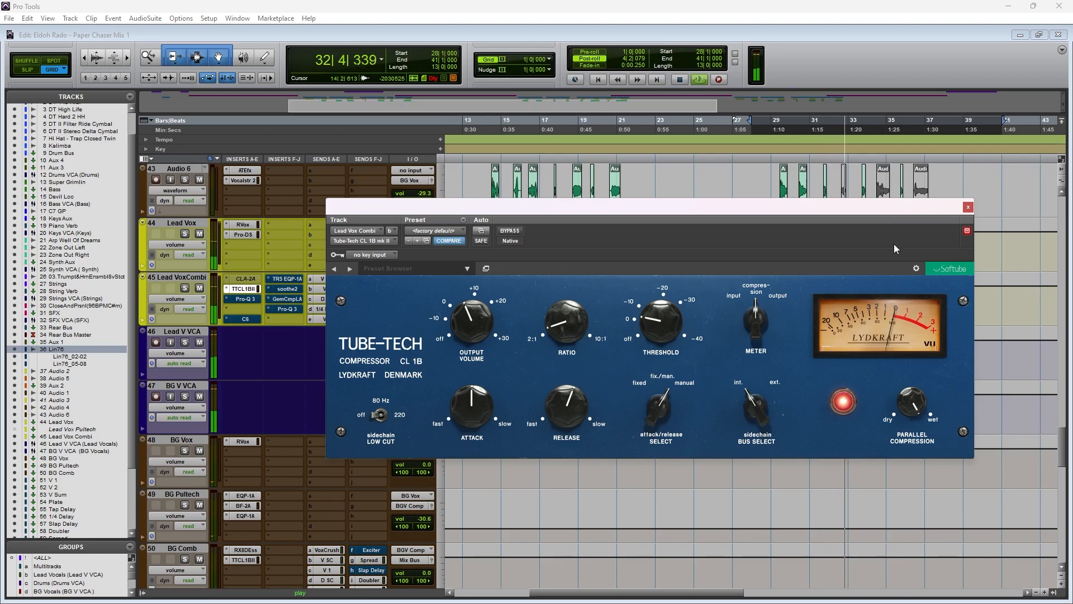
{"action": "left_click", "coordinate": [520, 232]}
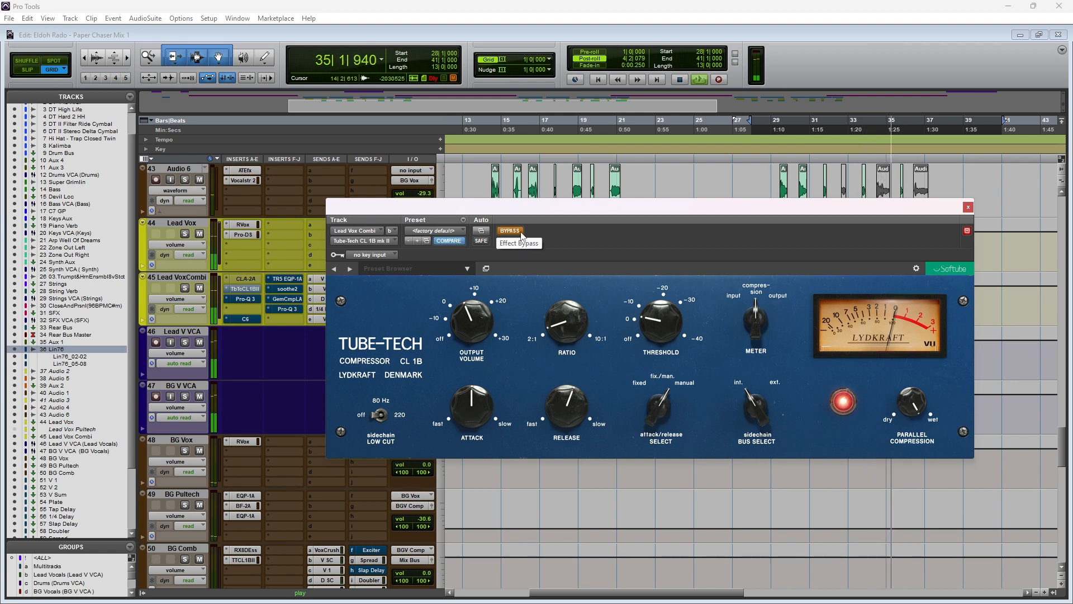
{"action": "left_click", "coordinate": [510, 231]}
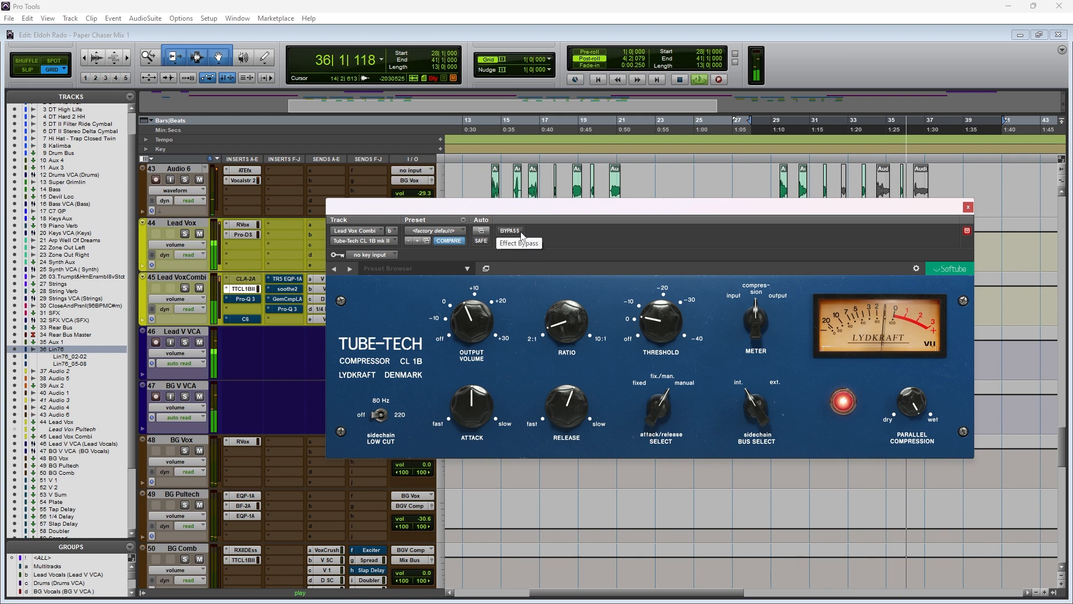
{"action": "left_click_drag", "start_coordinate": [576, 202], "coordinate": [578, 206]}
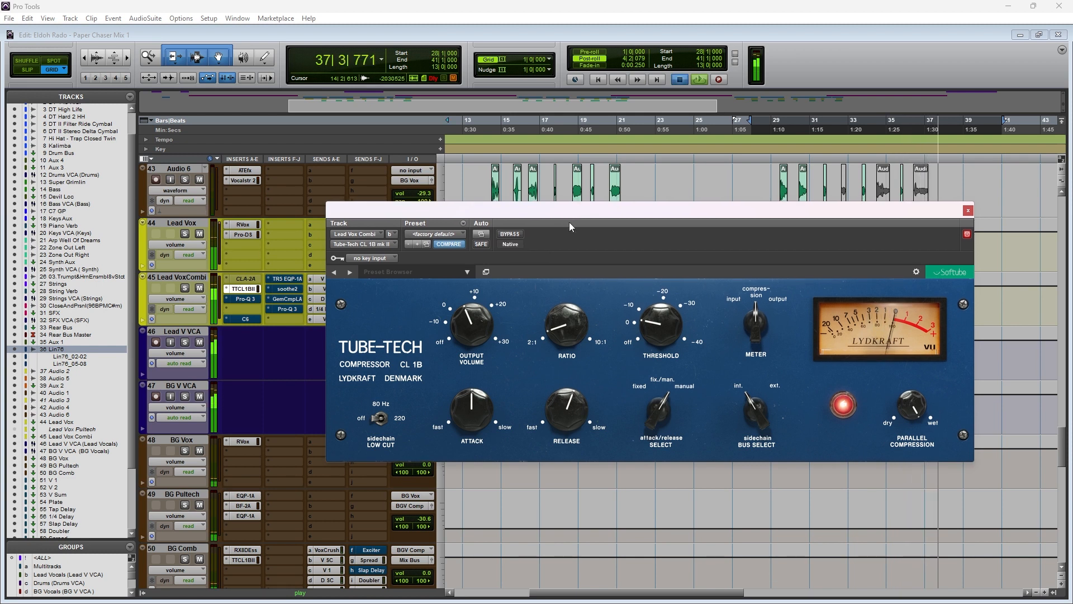
{"action": "key", "text": "space"}
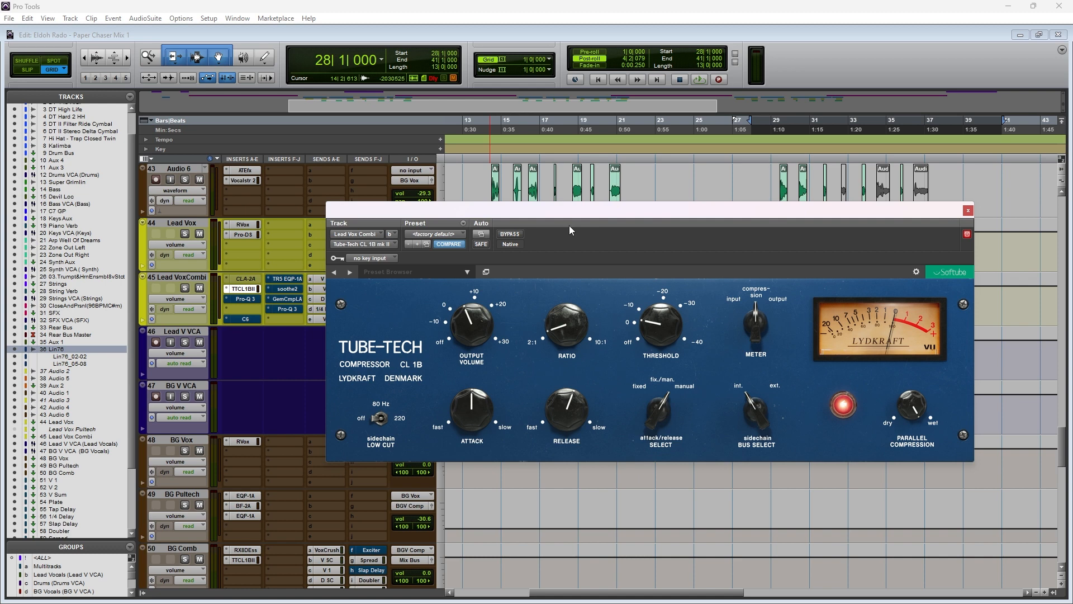
{"action": "left_click", "coordinate": [969, 211]}
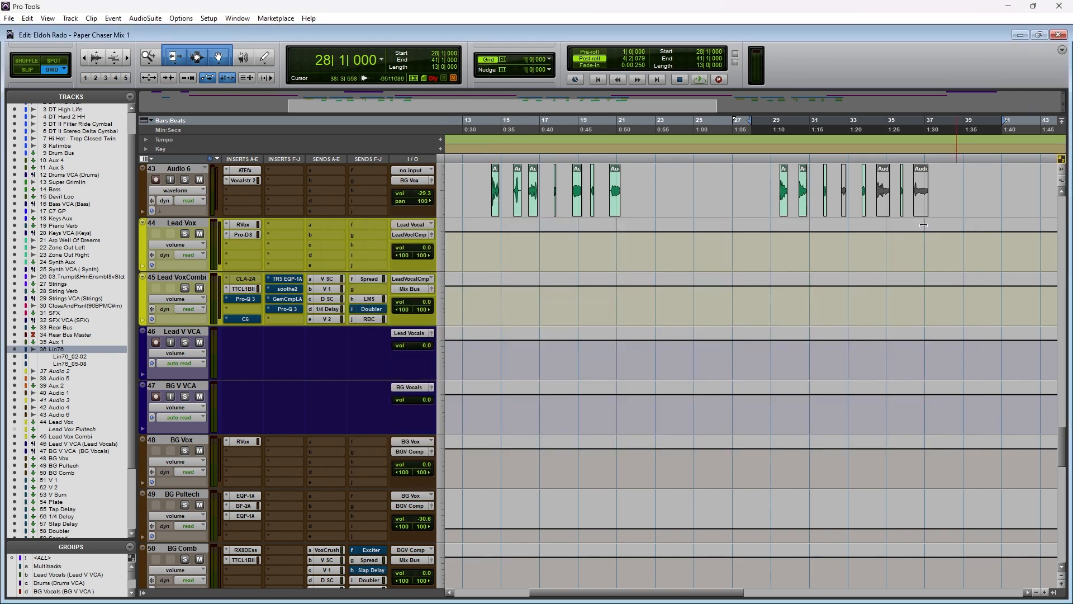
- Take the first Pro-Q 3 equalizer on the Lead VoxCombi track out of bypass and review its curve
{"action": "left_click", "coordinate": [243, 300]}
{"action": "left_click_drag", "start_coordinate": [569, 213], "coordinate": [457, 154]}
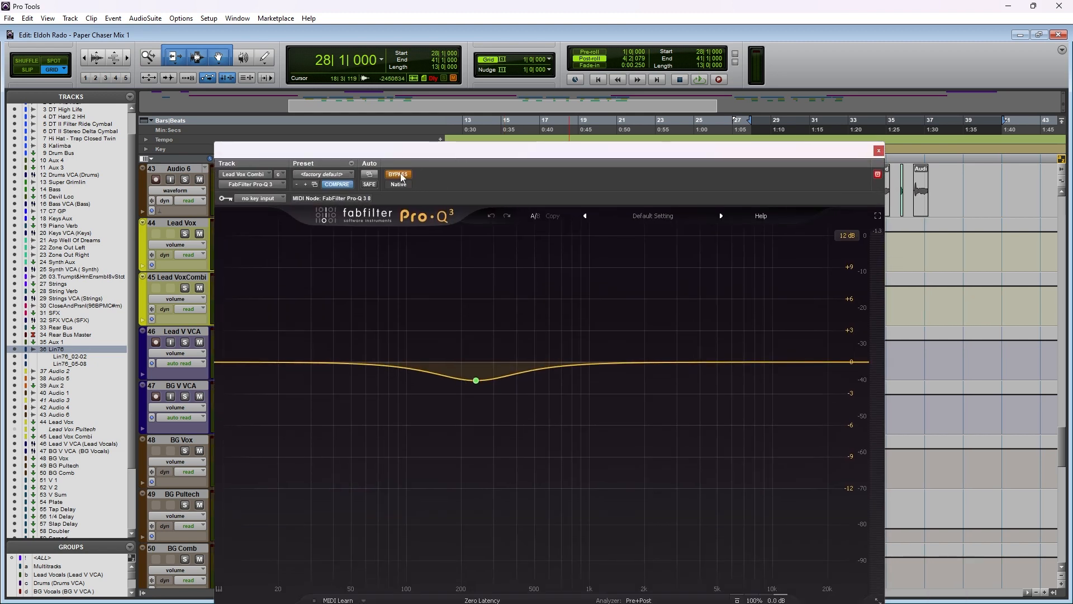
{"action": "left_click", "coordinate": [400, 174]}
{"action": "left_click_drag", "start_coordinate": [480, 153], "coordinate": [518, 151]}
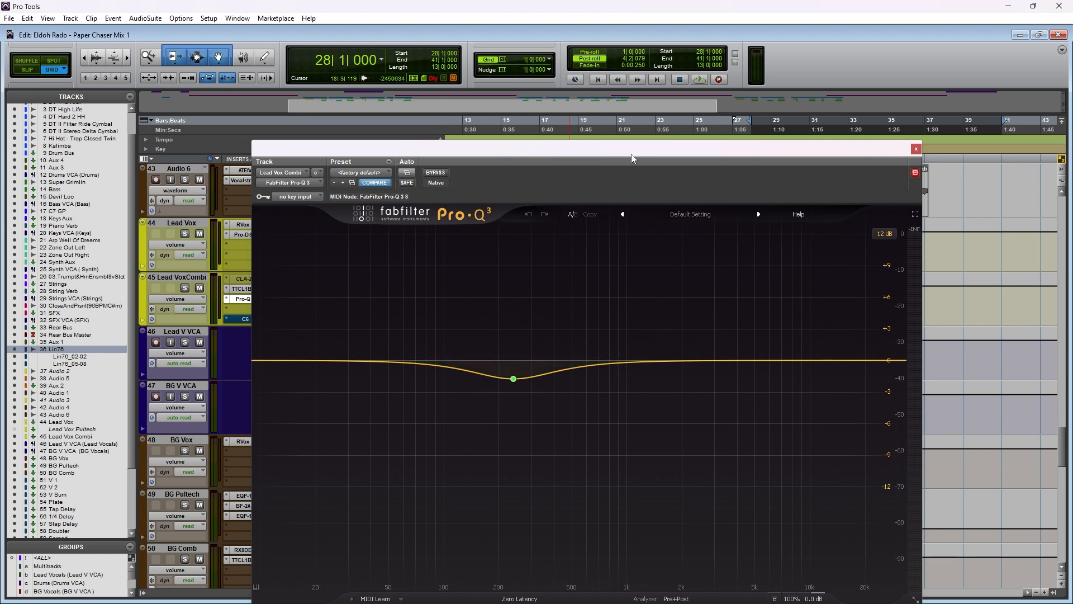
{"action": "left_click_drag", "start_coordinate": [631, 149], "coordinate": [672, 149]}
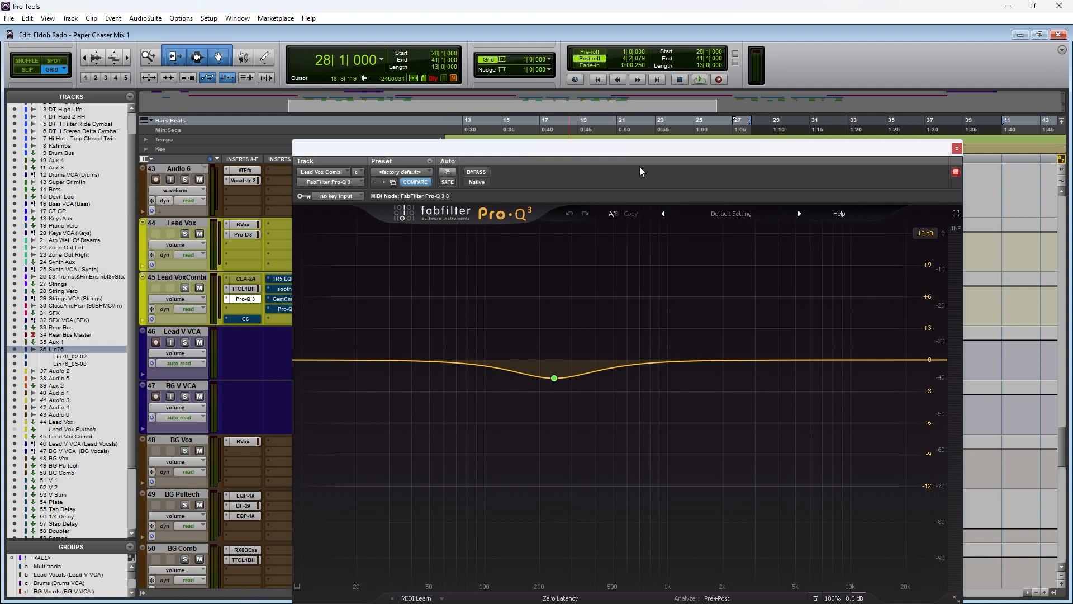
{"action": "left_click", "coordinate": [957, 148]}
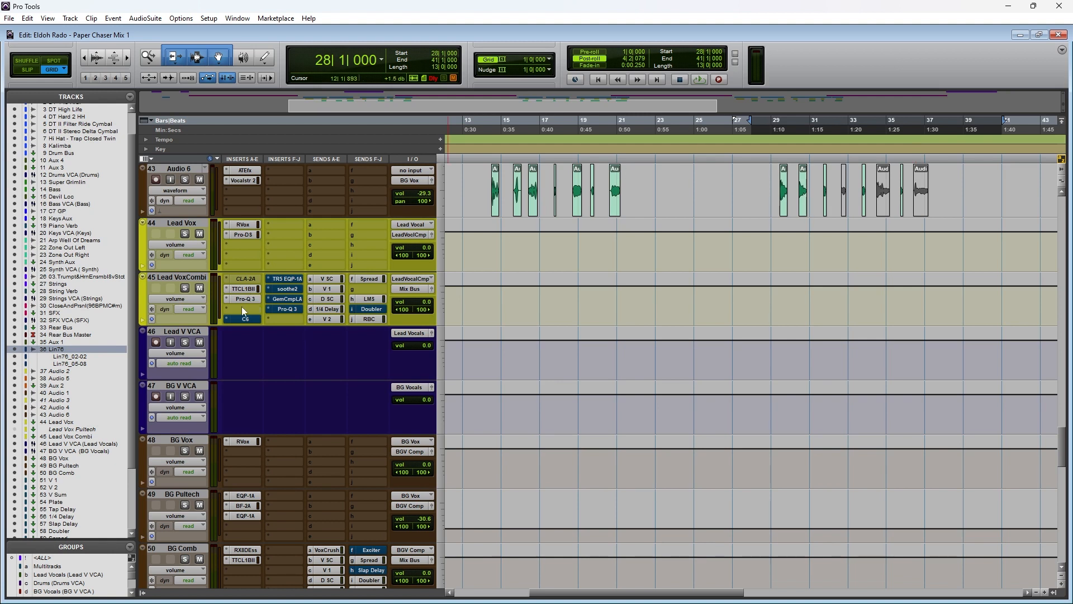
- Play the vocal from bar 28 and compare the Lead VoxCombi track's first Pro-Q 3 active and bypassed
{"action": "key", "text": "space"}
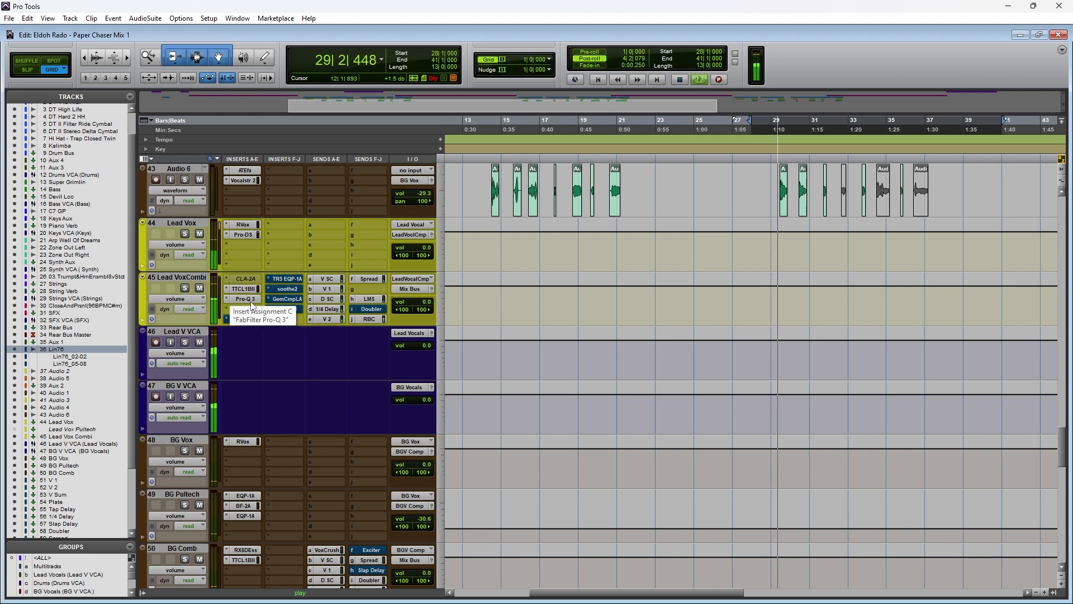
{"action": "left_click", "coordinate": [250, 301], "text": "ctrl"}
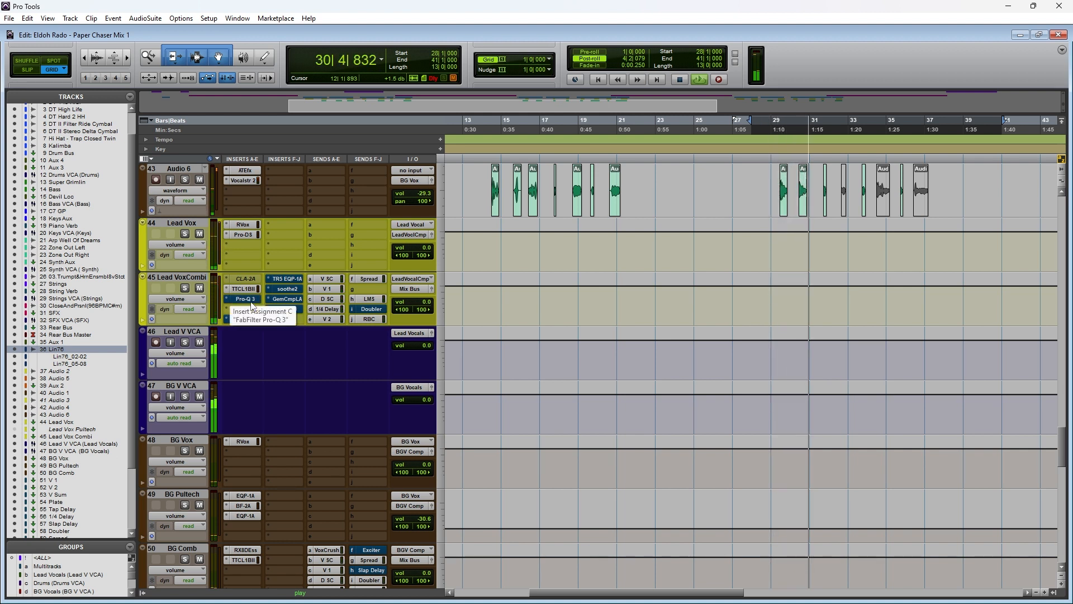
{"action": "left_click", "coordinate": [251, 301], "text": "ctrl"}
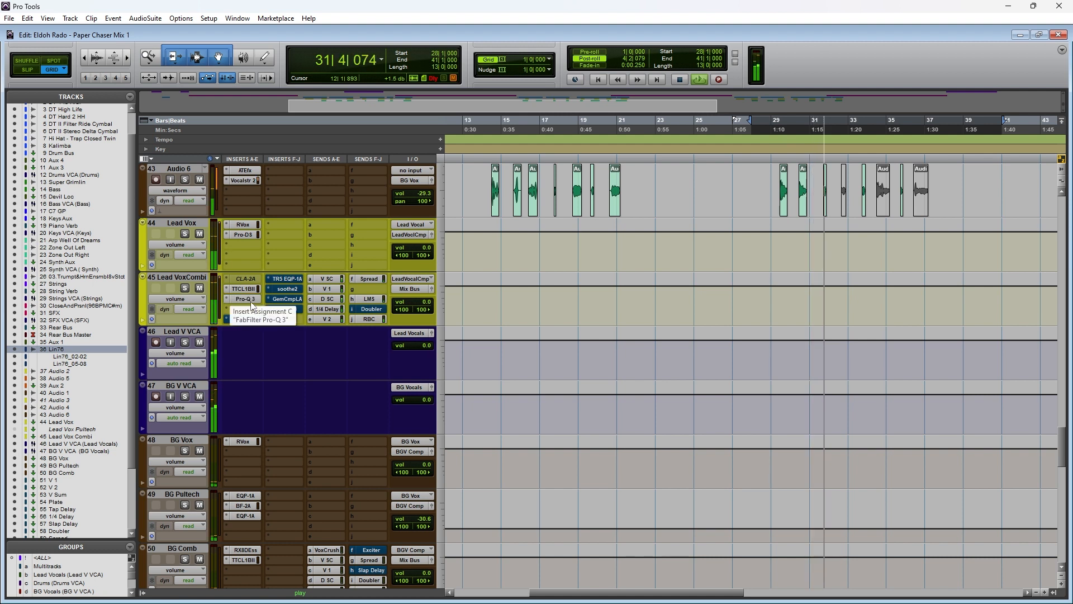
{"action": "left_click", "coordinate": [250, 301], "text": "ctrl"}
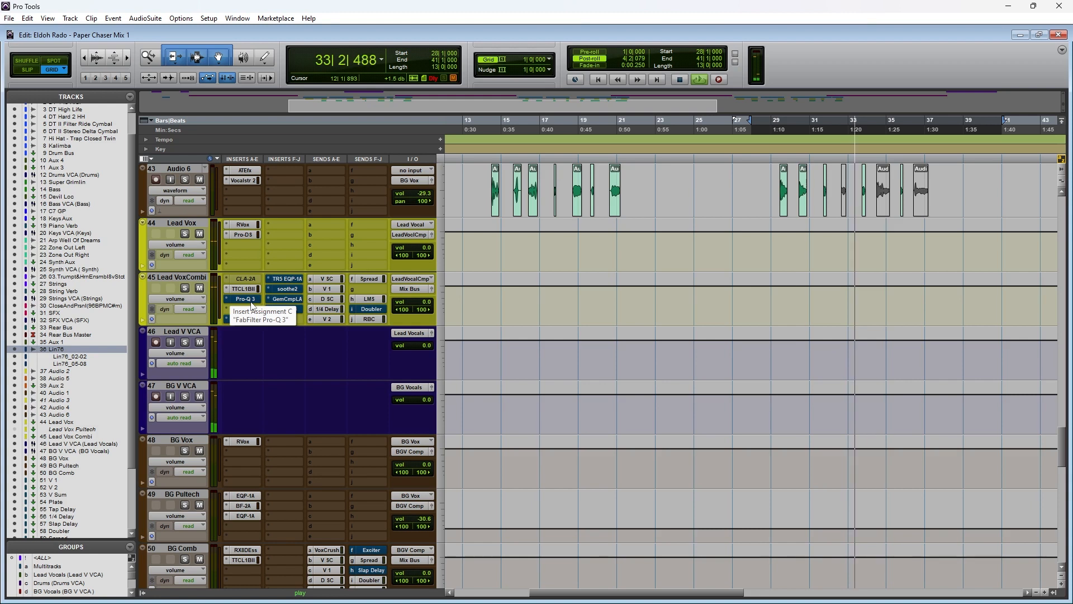
{"action": "left_click", "coordinate": [251, 301], "text": "ctrl"}
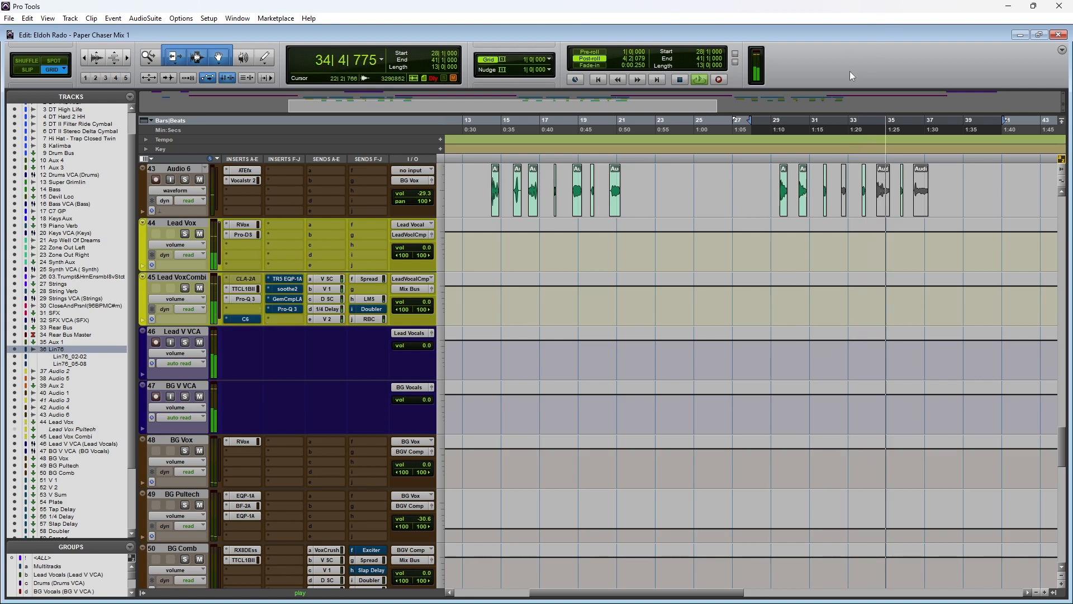
{"action": "key", "text": "space"}
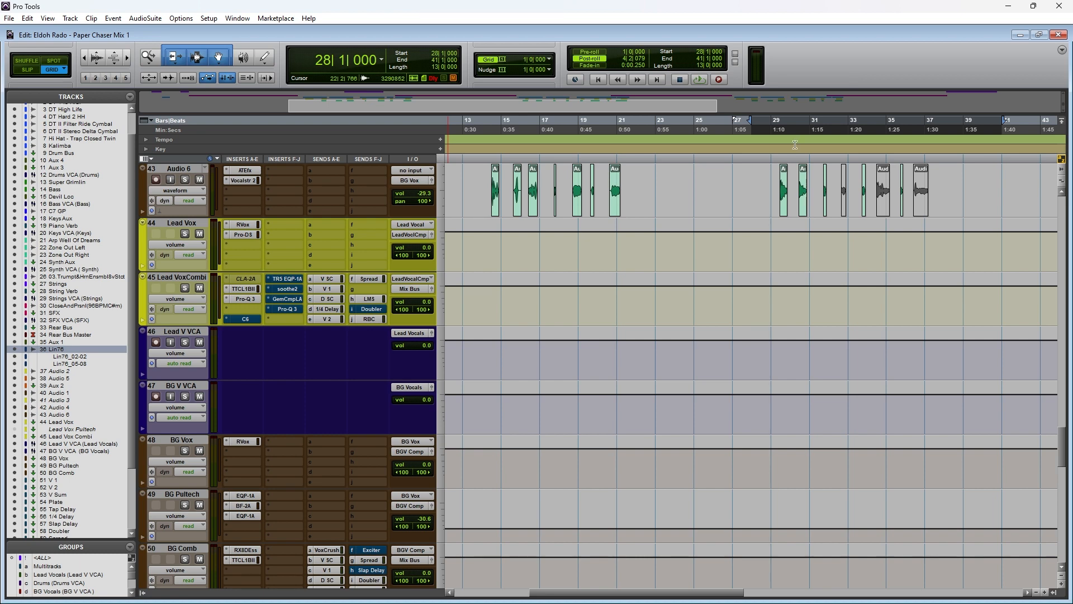
- Take the C6 multiband compressor on the Lead VoxCombi track out of bypass and keep its settings in view
{"action": "left_click", "coordinate": [245, 319]}
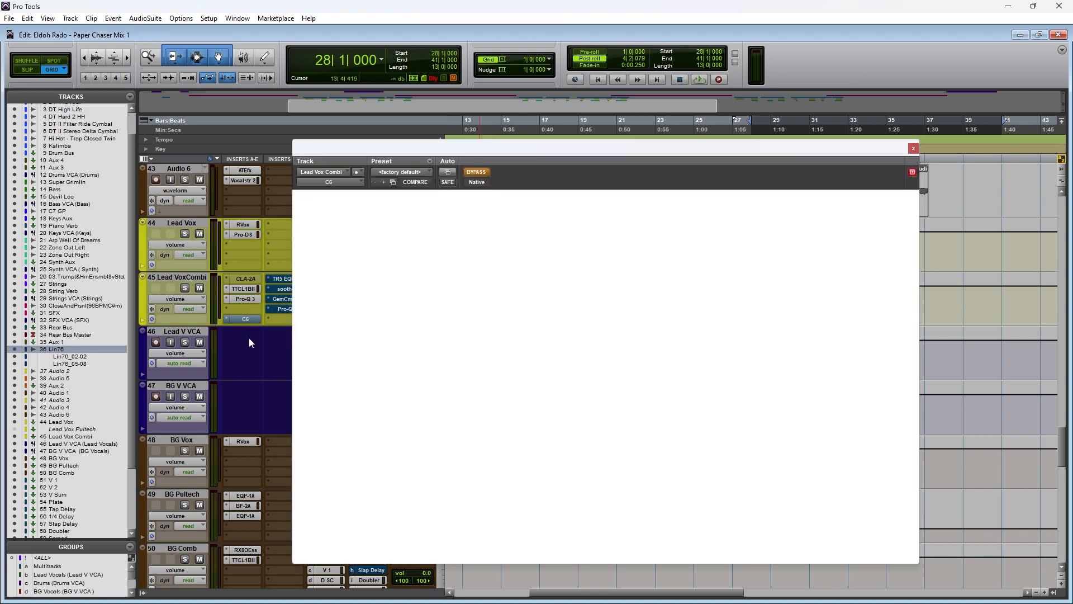
{"action": "left_click", "coordinate": [485, 171]}
{"action": "left_click_drag", "start_coordinate": [639, 156], "coordinate": [595, 161]}
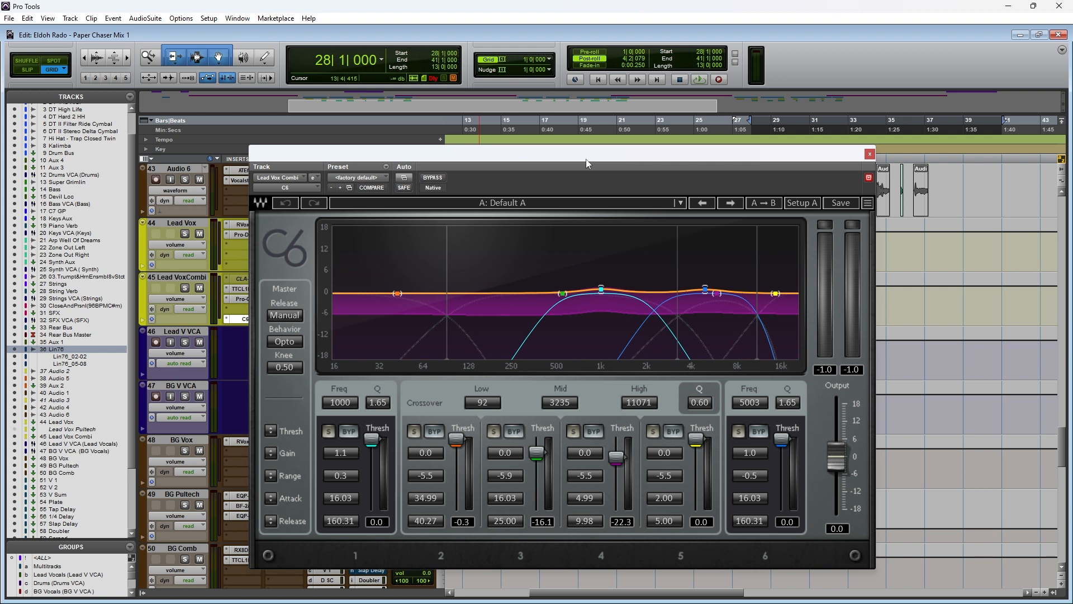
- Play the vocal from bar 28 and compare the Lead VoxCombi track's C6 multiband compressor active and bypassed
{"action": "left_click", "coordinate": [870, 153]}
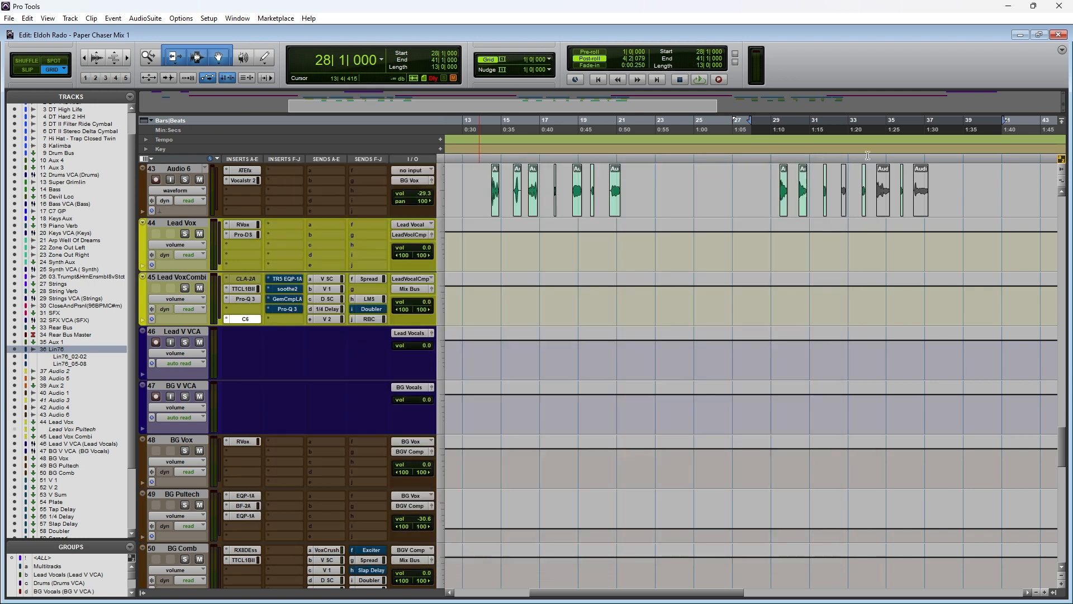
{"action": "left_click", "coordinate": [246, 318]}
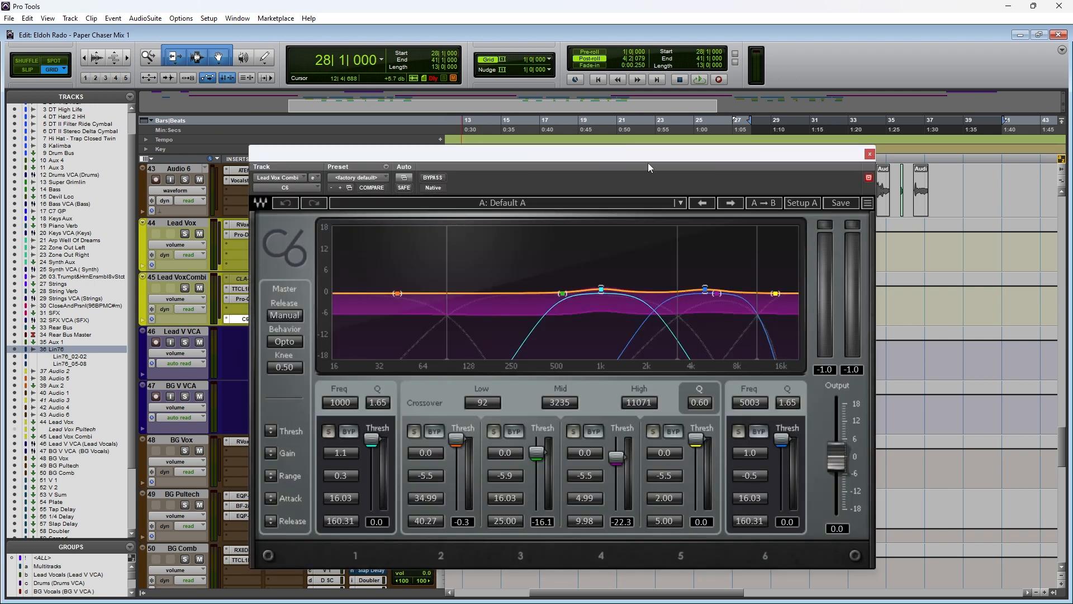
{"action": "left_click_drag", "start_coordinate": [649, 163], "coordinate": [663, 159]}
{"action": "key", "text": "space"}
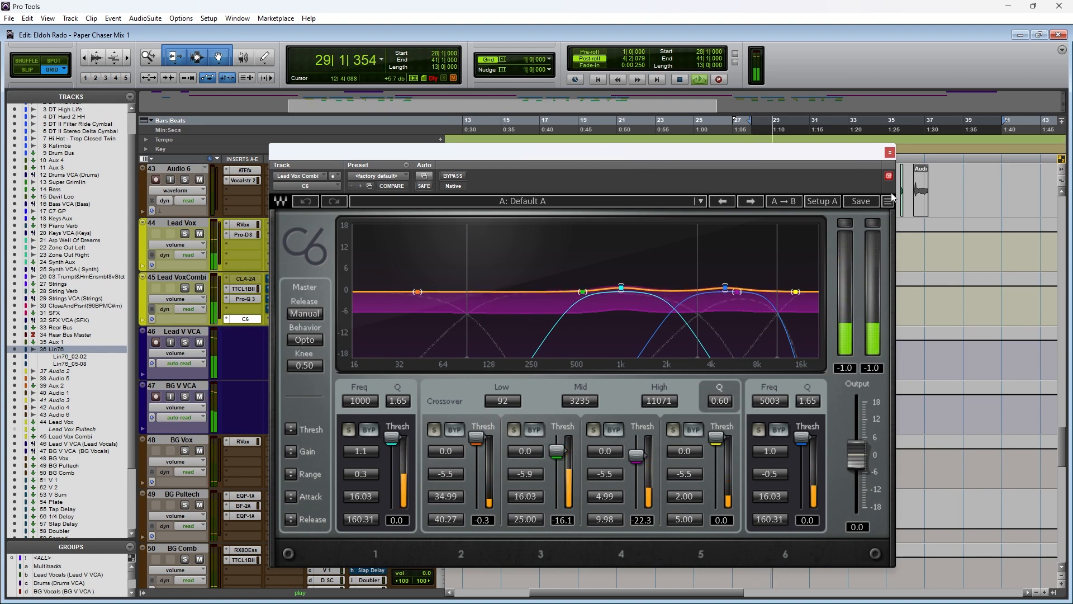
{"action": "left_click", "coordinate": [451, 176]}
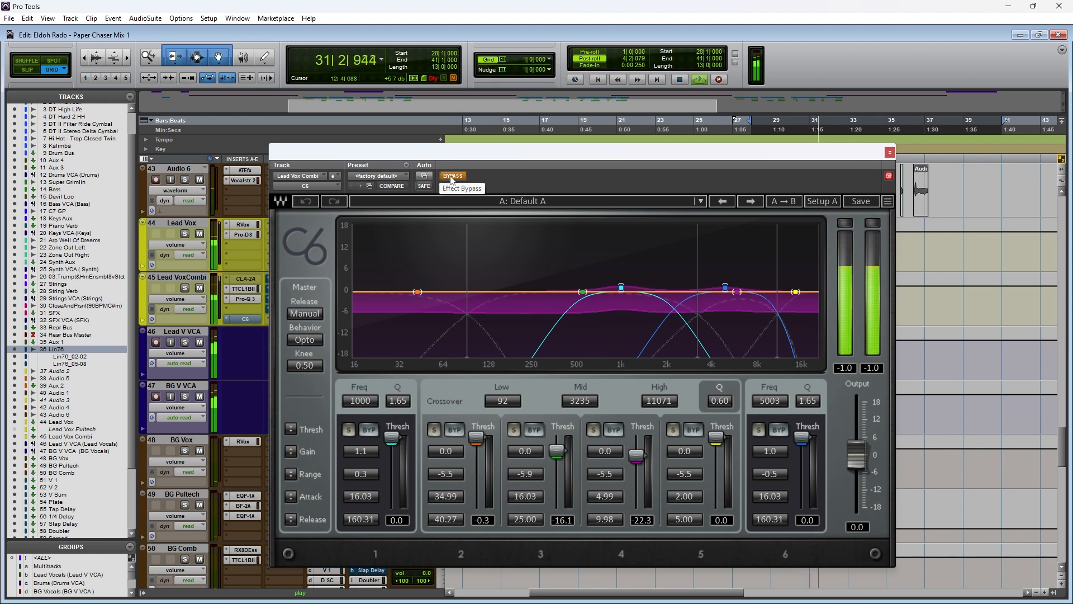
{"action": "left_click", "coordinate": [452, 177]}
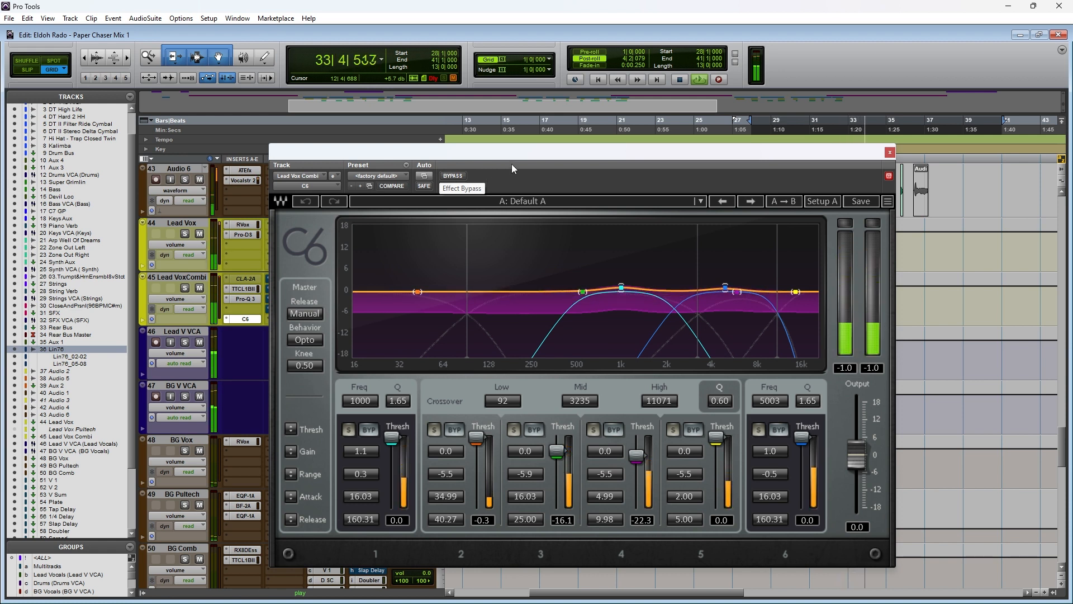
{"action": "left_click_drag", "start_coordinate": [512, 158], "coordinate": [512, 174]}
{"action": "key", "text": "space"}
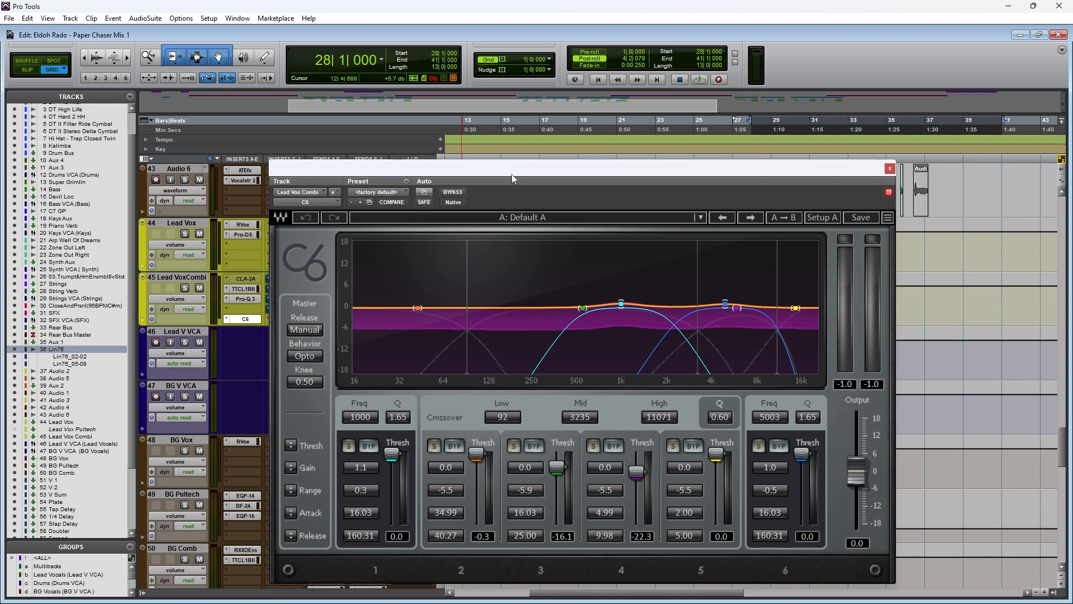
{"action": "left_click", "coordinate": [890, 169]}
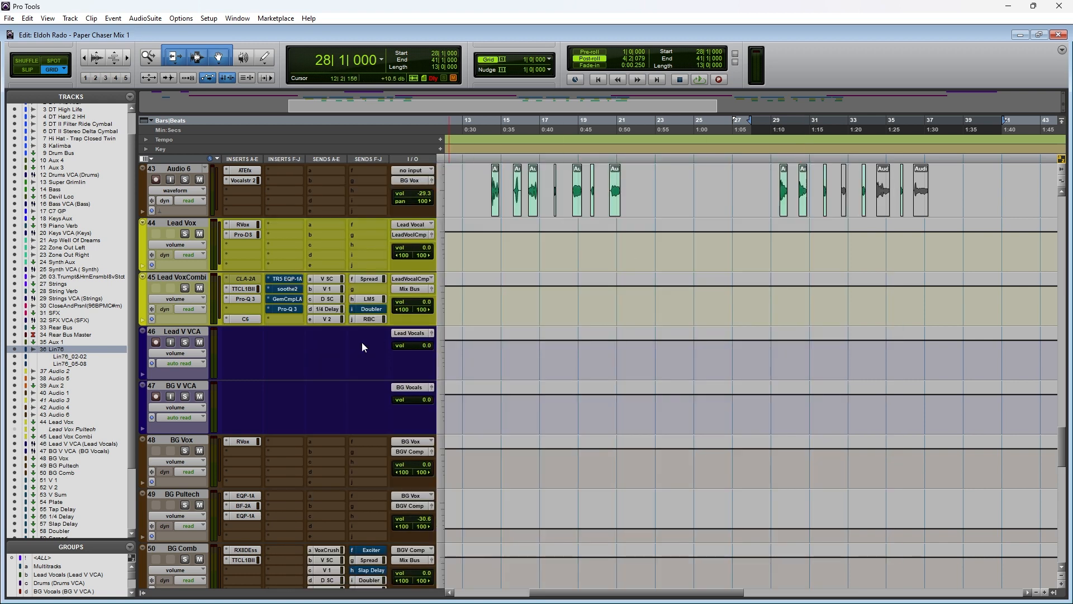
- Open the T-RackS EQP-1A equalizer on the Lead VoxCombi track and play the vocal from bar 28 with it bypassed
{"action": "left_click", "coordinate": [286, 278]}
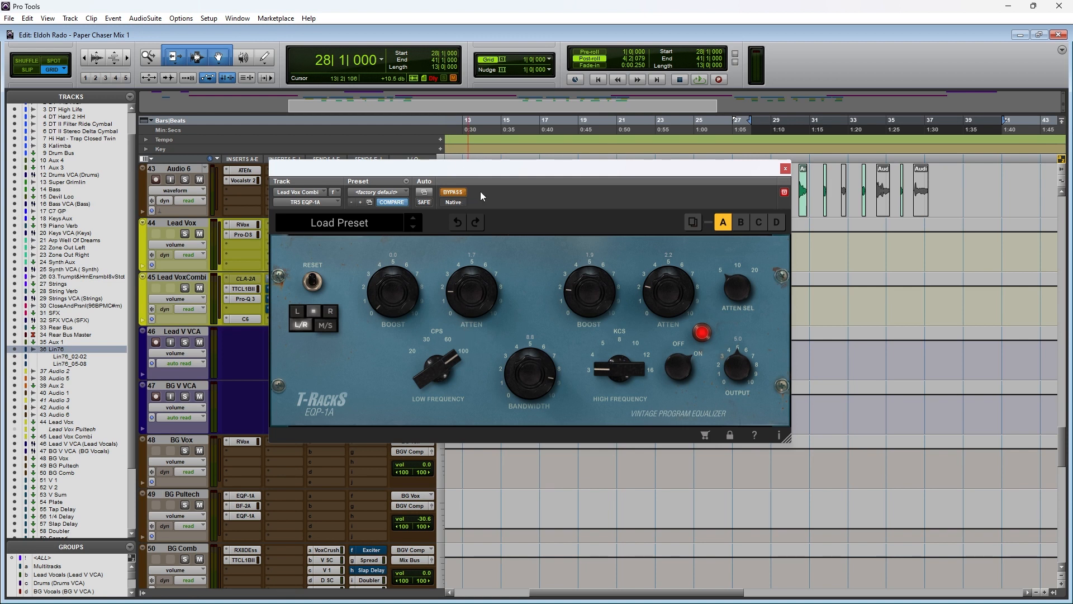
{"action": "key", "text": "space"}
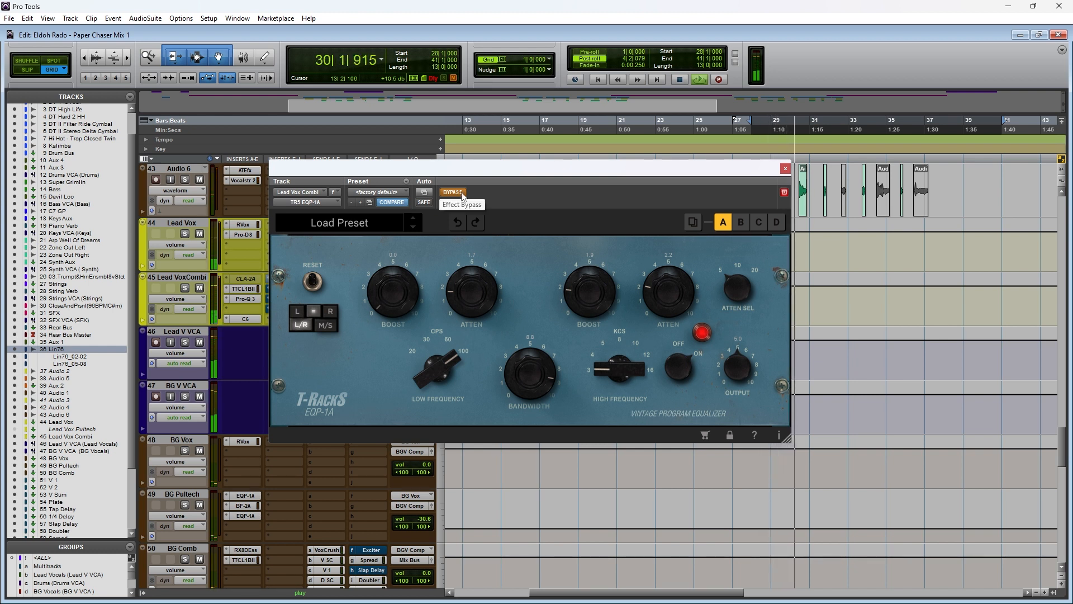
{"action": "key", "text": "space"}
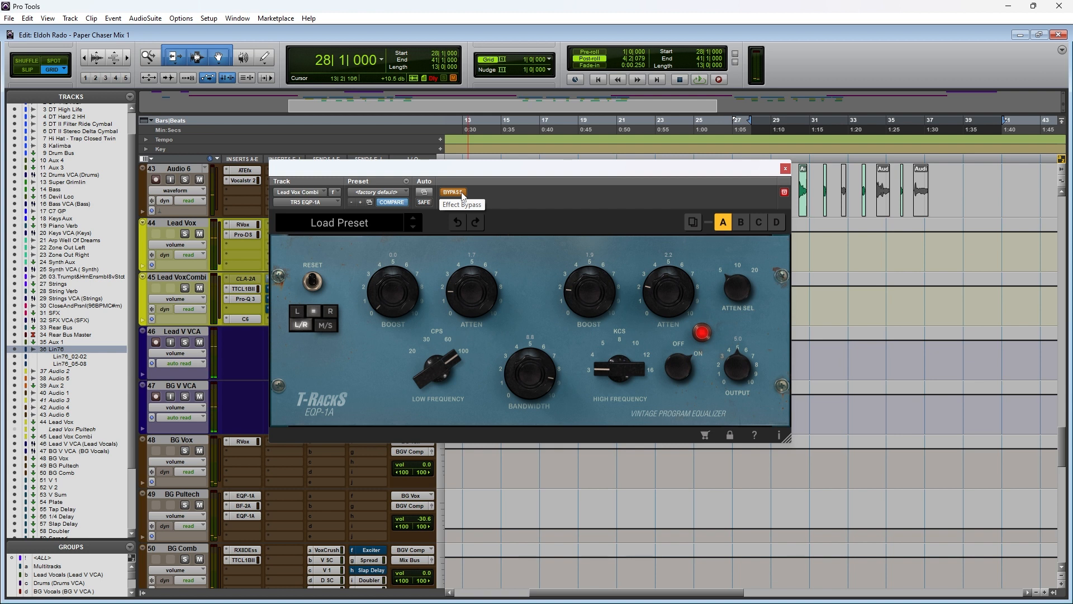
- Replay the vocal from bar 28, comparing the EQP-1A equalizer active and bypassed, and leave it active
{"action": "key", "text": "space"}
{"action": "left_click", "coordinate": [462, 196]}
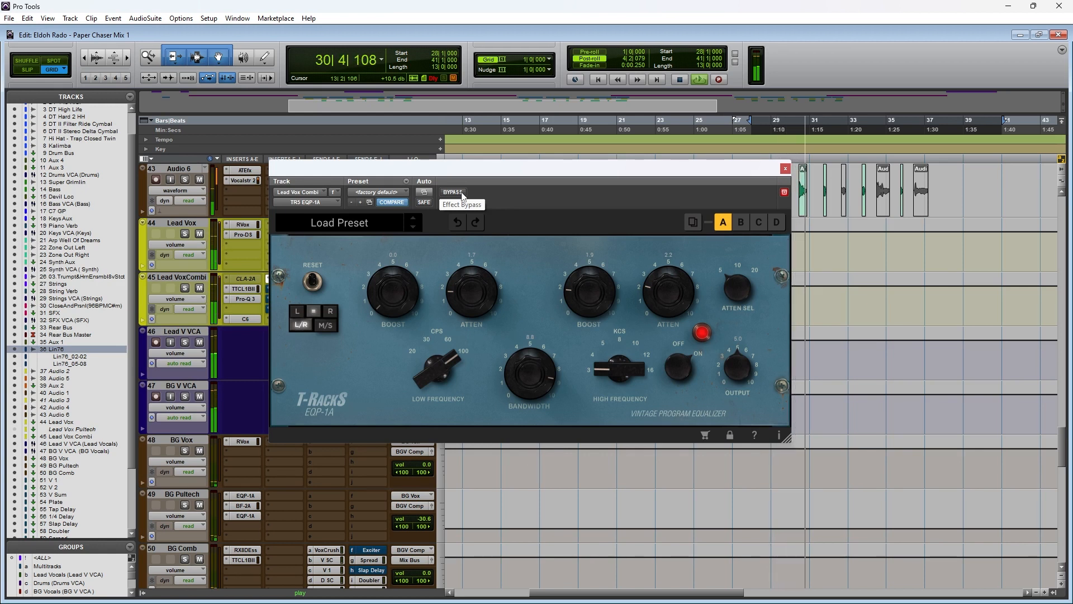
{"action": "left_click", "coordinate": [462, 194]}
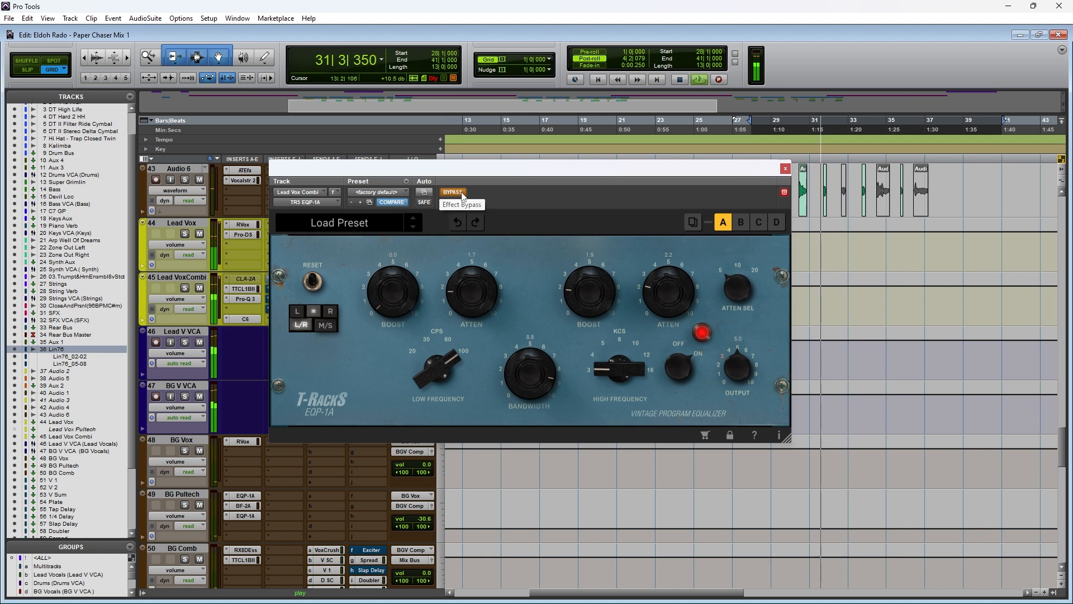
{"action": "left_click", "coordinate": [462, 194]}
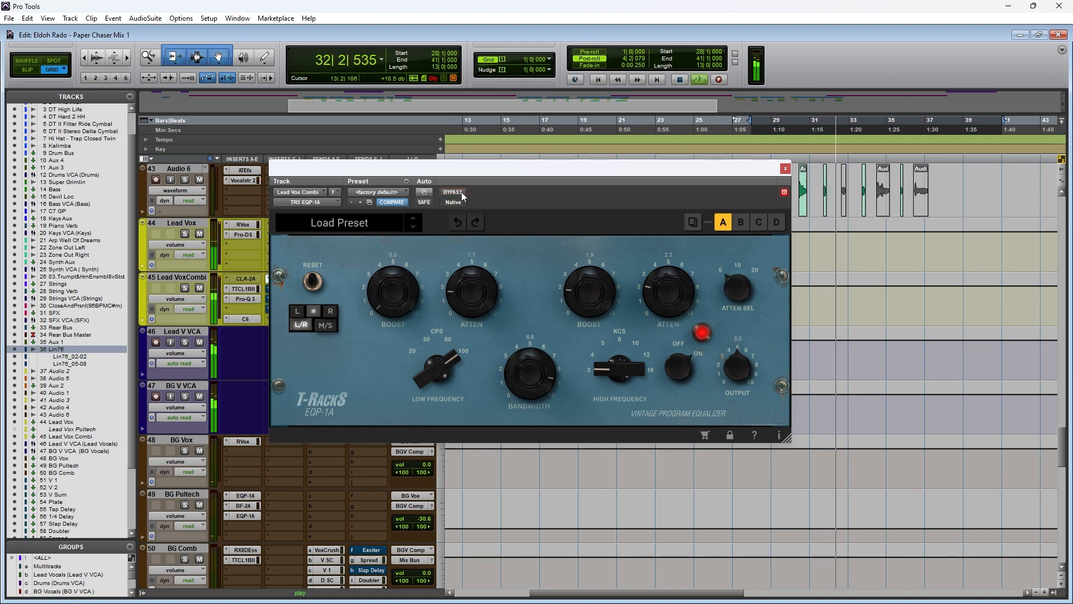
{"action": "left_click_drag", "start_coordinate": [545, 177], "coordinate": [542, 194]}
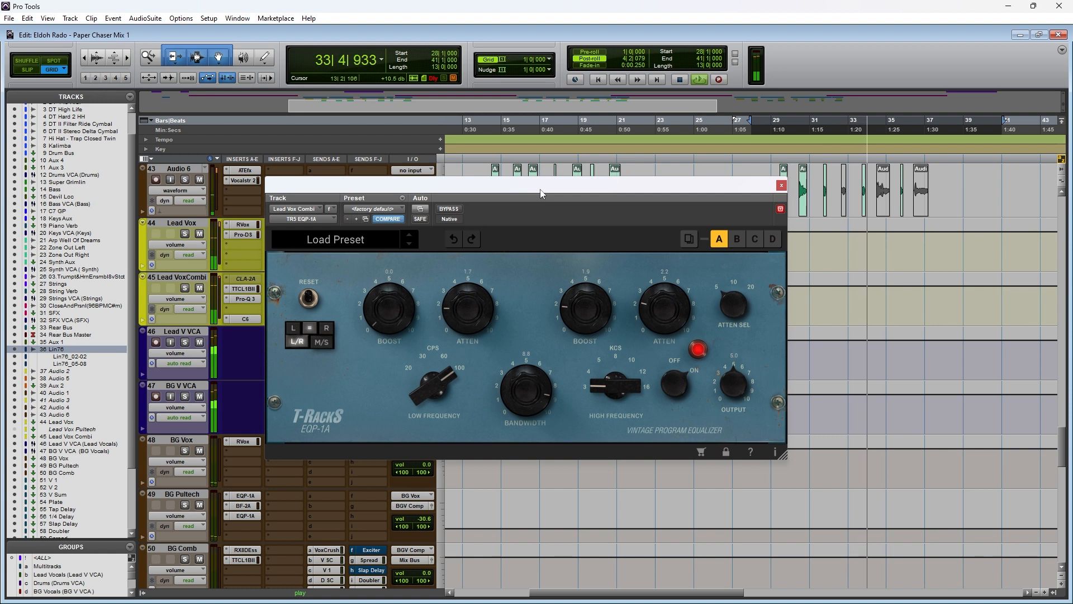
{"action": "left_click", "coordinate": [452, 210]}
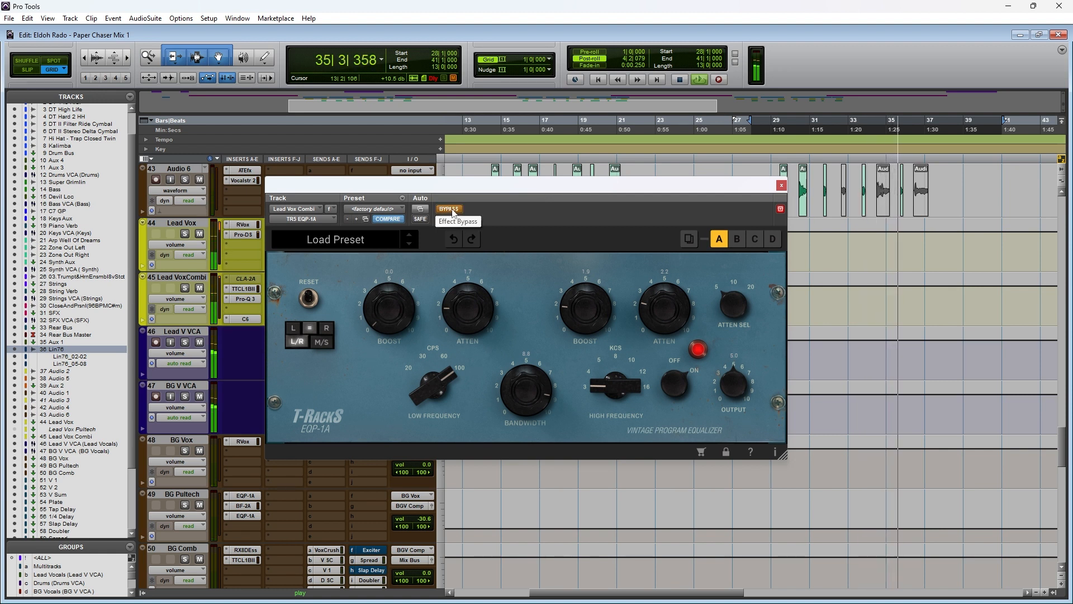
{"action": "left_click", "coordinate": [452, 210]}
{"action": "left_click_drag", "start_coordinate": [475, 190], "coordinate": [487, 148]}
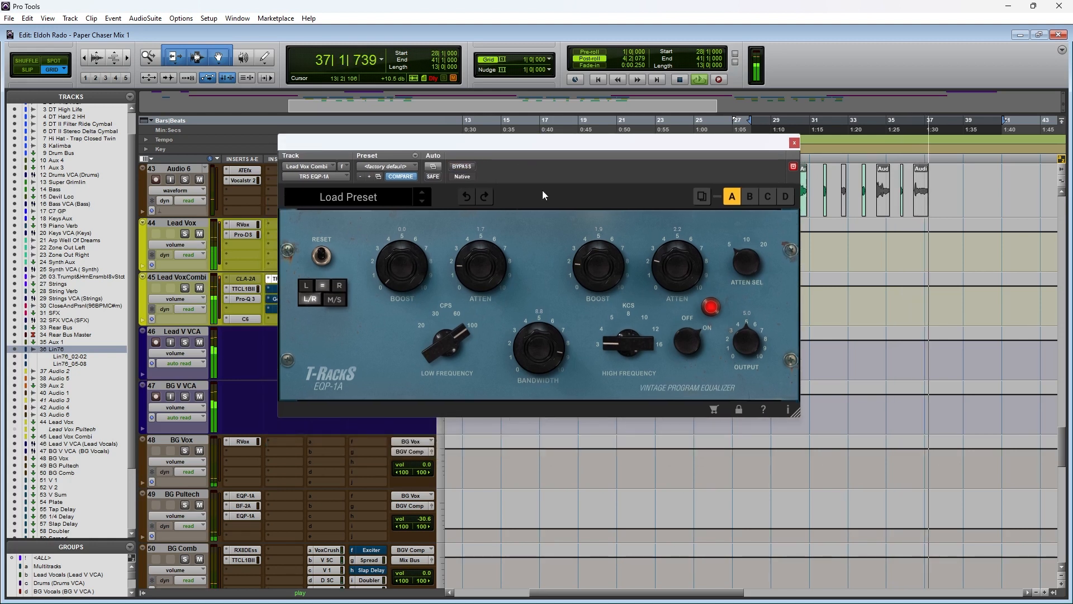
{"action": "key", "text": "space"}
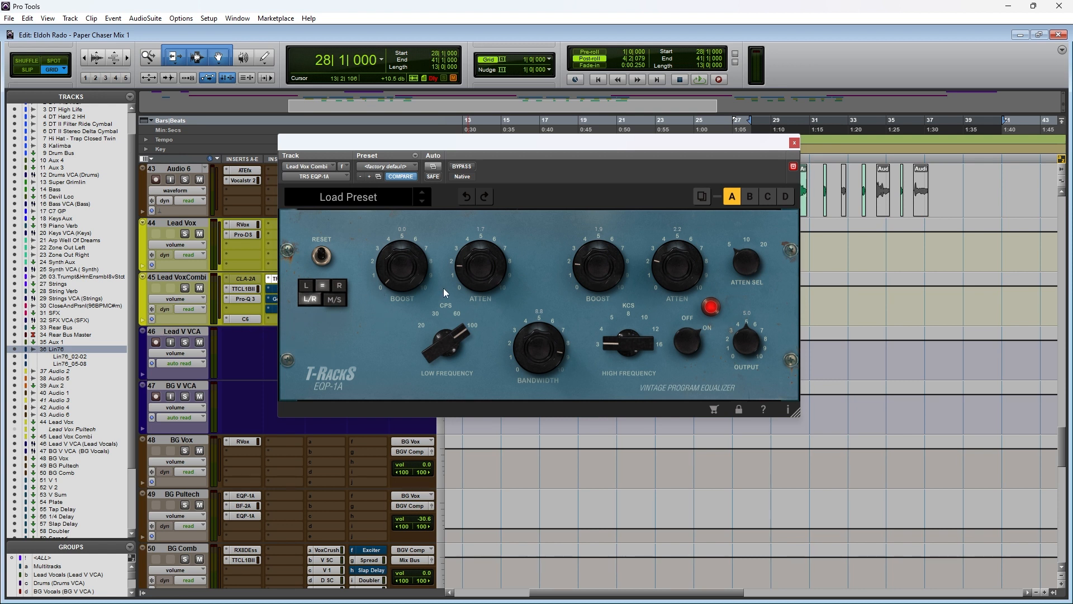
{"action": "left_click", "coordinate": [795, 143]}
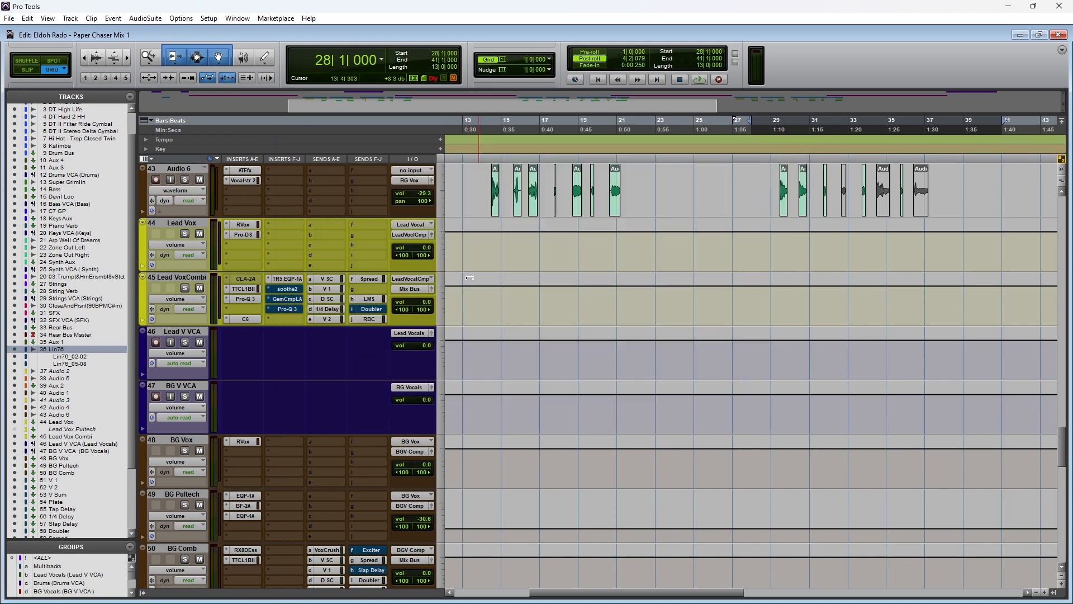
- Take the soothe2 resonance suppressor on the Lead VoxCombi track out of bypass and keep its settings in view
{"action": "left_click", "coordinate": [289, 289]}
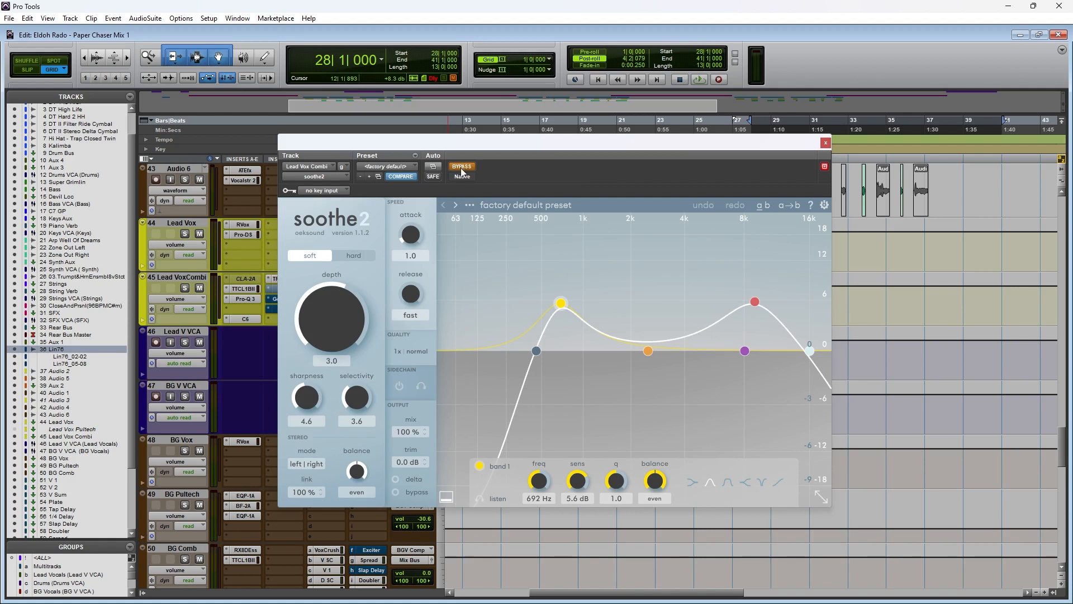
{"action": "left_click", "coordinate": [460, 167]}
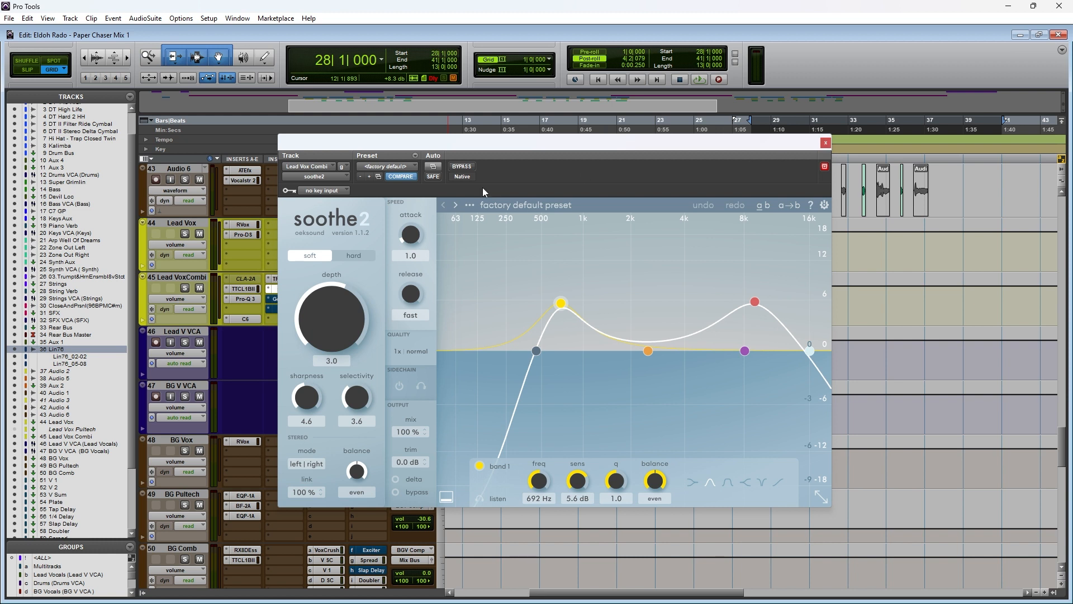
{"action": "left_click_drag", "start_coordinate": [487, 152], "coordinate": [487, 161]}
- Play the vocal from bar 28 and compare soothe2 active and bypassed, leaving it active
{"action": "key", "text": "space"}
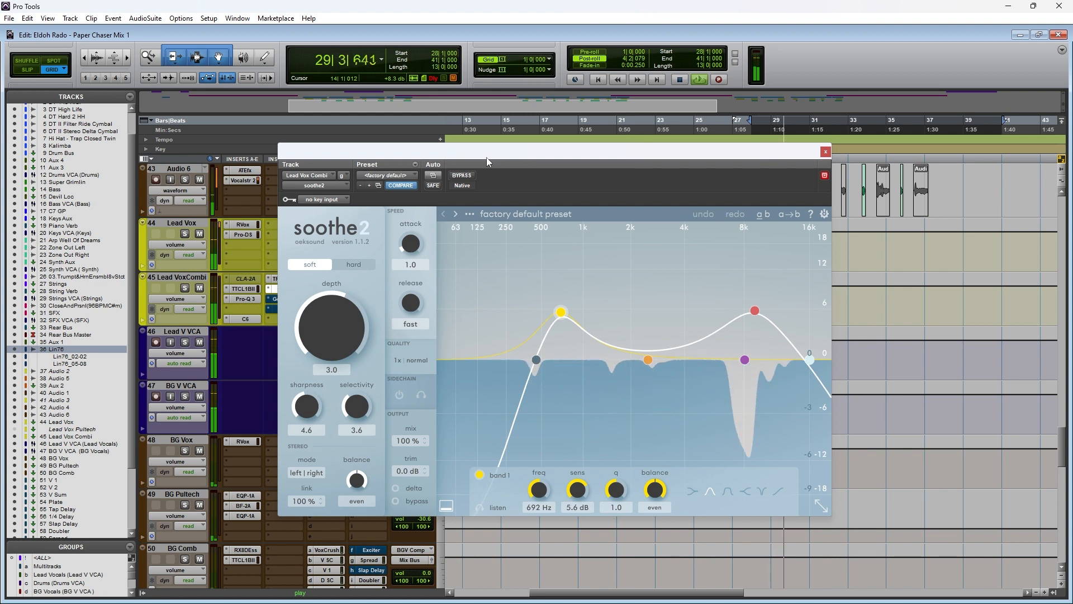
{"action": "left_click", "coordinate": [459, 175]}
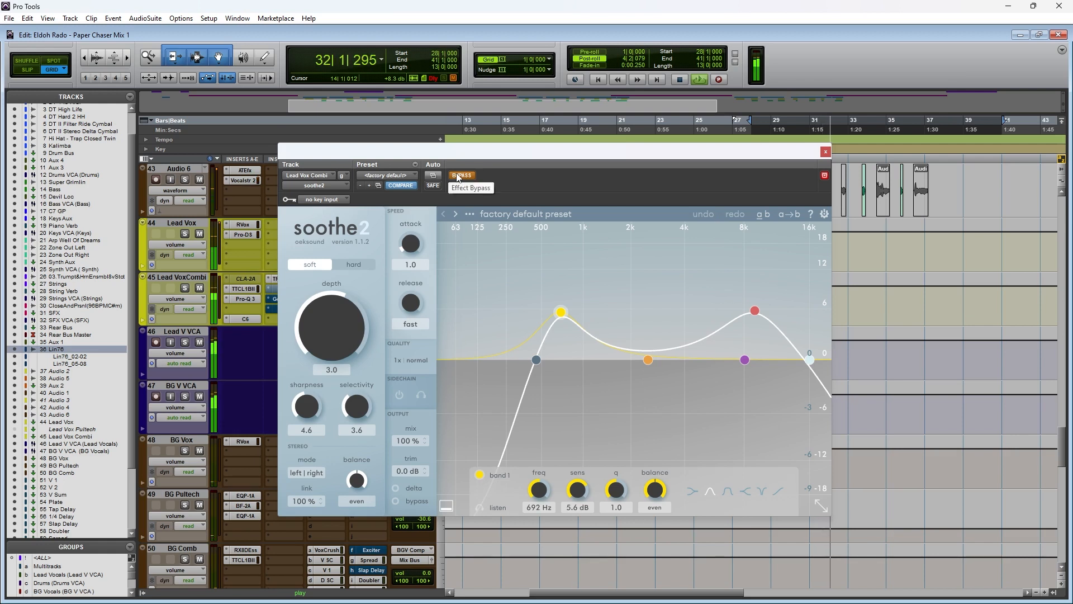
{"action": "left_click", "coordinate": [459, 175]}
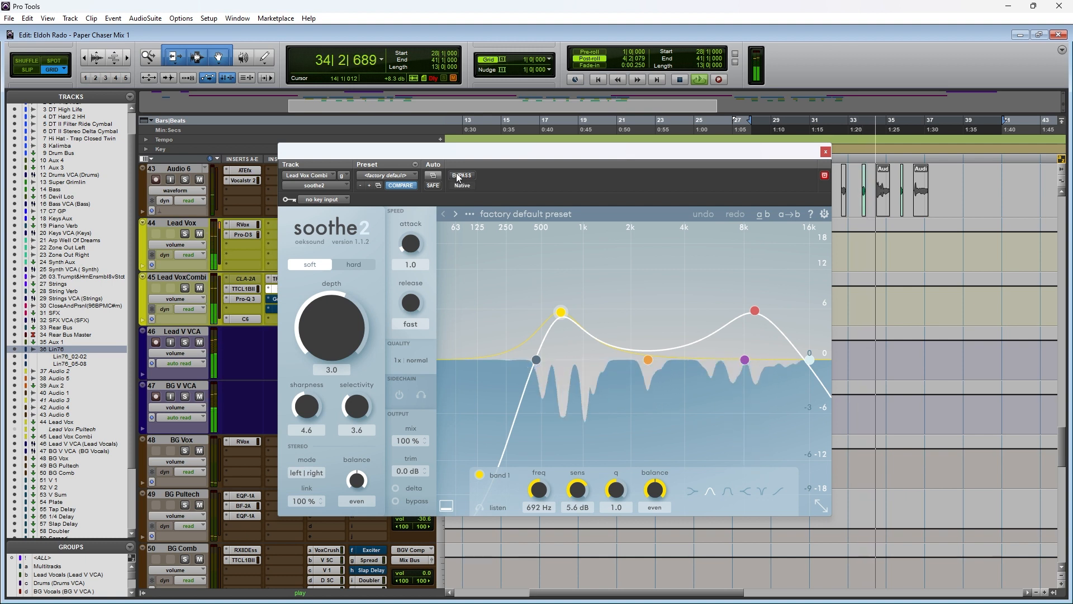
{"action": "left_click", "coordinate": [462, 175]}
{"action": "key", "text": "space"}
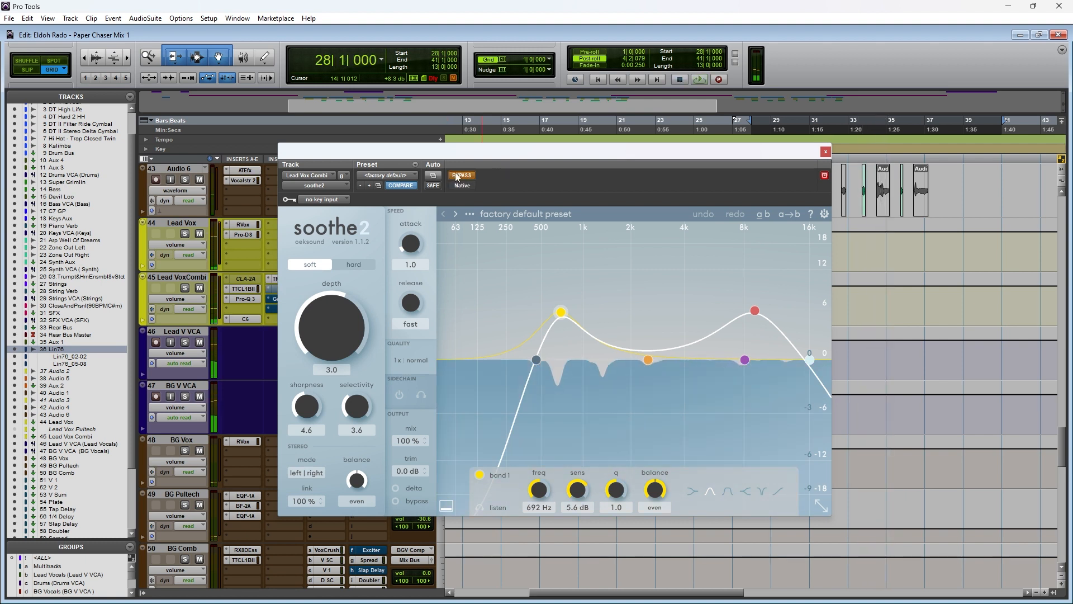
{"action": "left_click", "coordinate": [464, 175]}
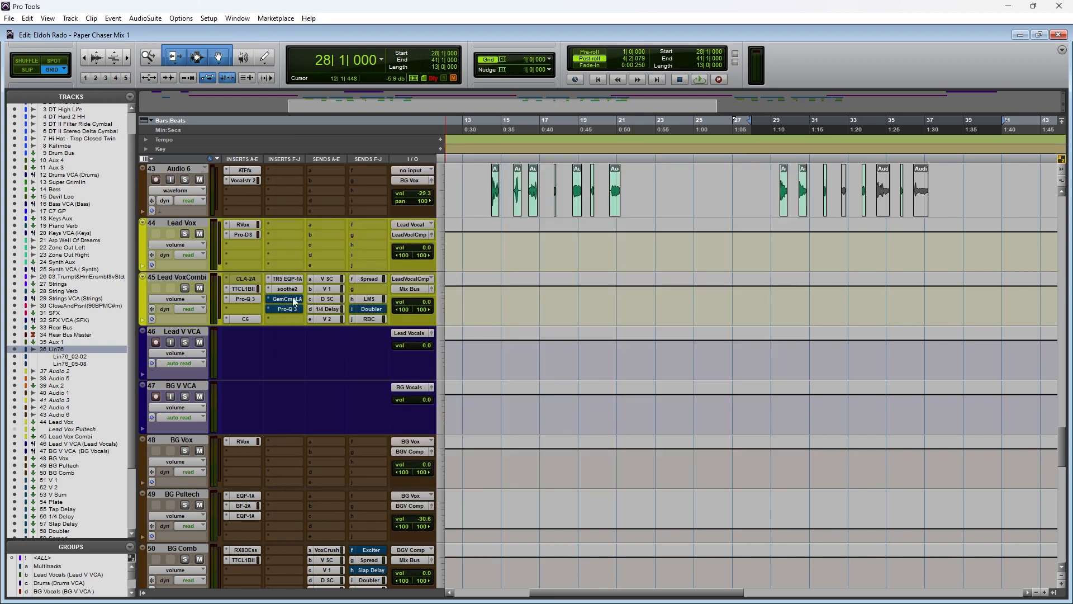
- Take the Gem Comp LA compressor on the Lead VoxCombi track out of bypass and compare it active and bypassed from bar 28
{"action": "left_click", "coordinate": [294, 301]}
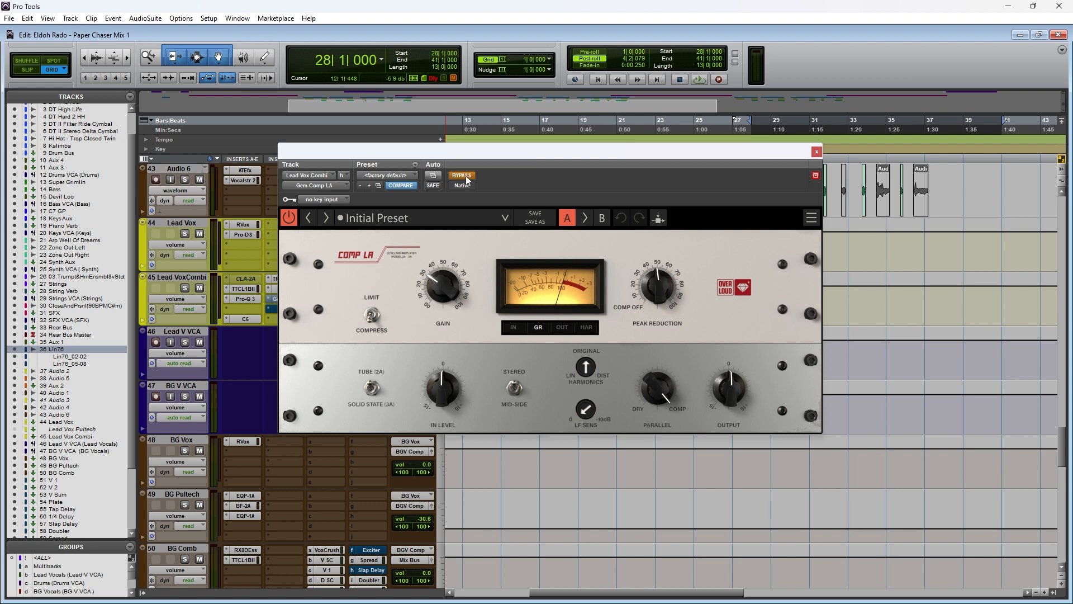
{"action": "key", "text": "space"}
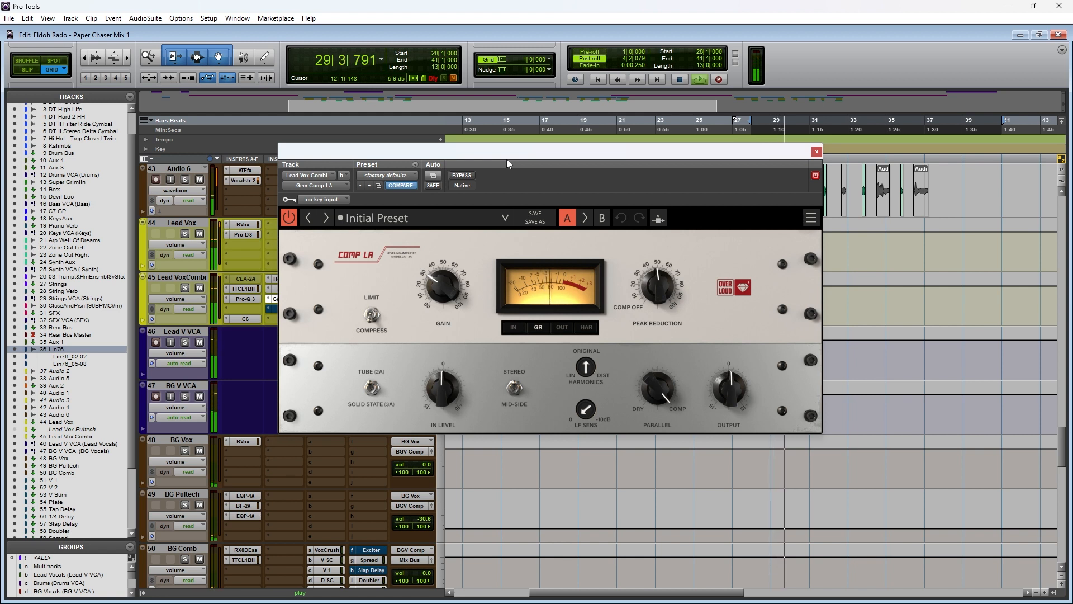
{"action": "left_click", "coordinate": [462, 176]}
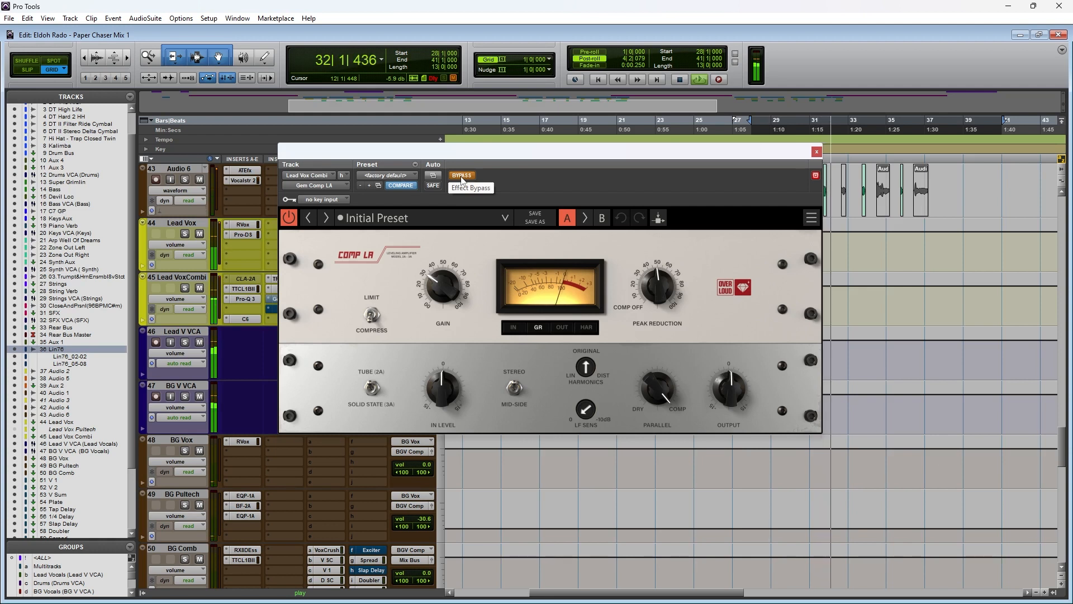
{"action": "left_click", "coordinate": [462, 175]}
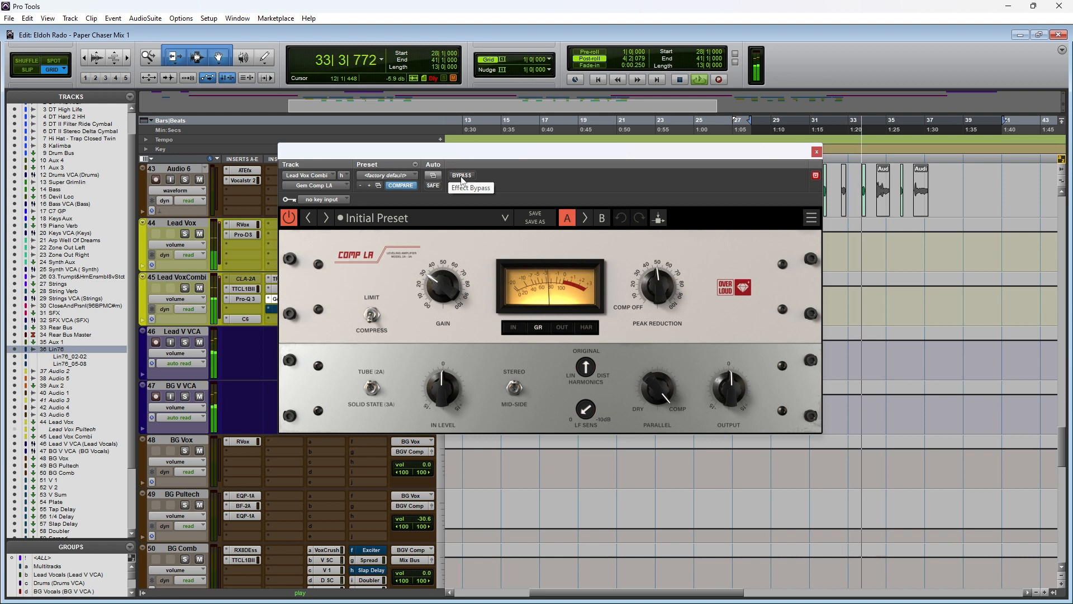
{"action": "left_click", "coordinate": [462, 175]}
{"action": "left_click", "coordinate": [462, 175]}
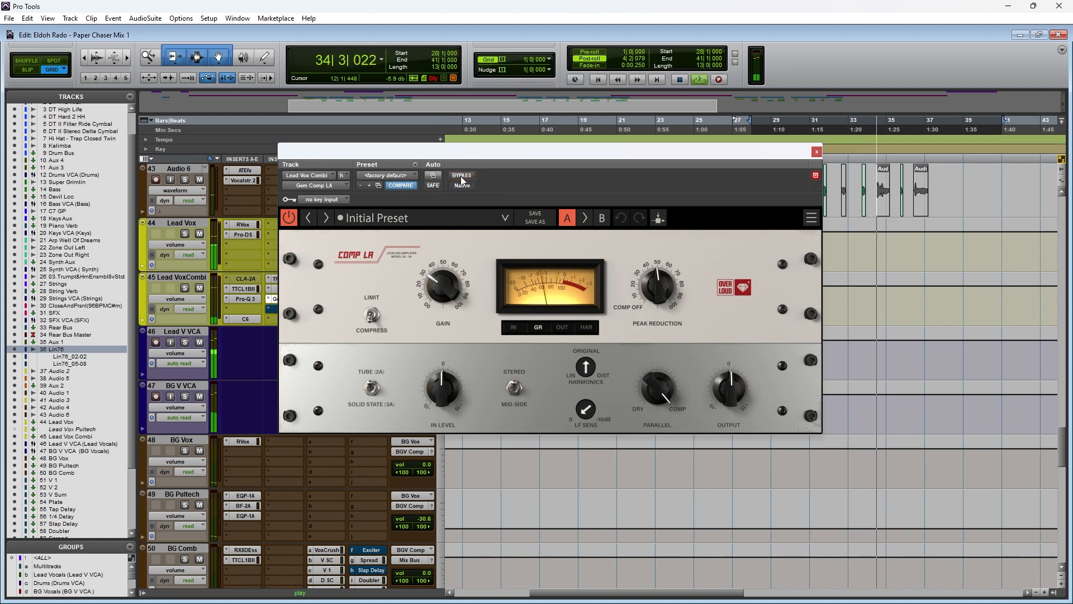
{"action": "left_click_drag", "start_coordinate": [557, 152], "coordinate": [557, 155]}
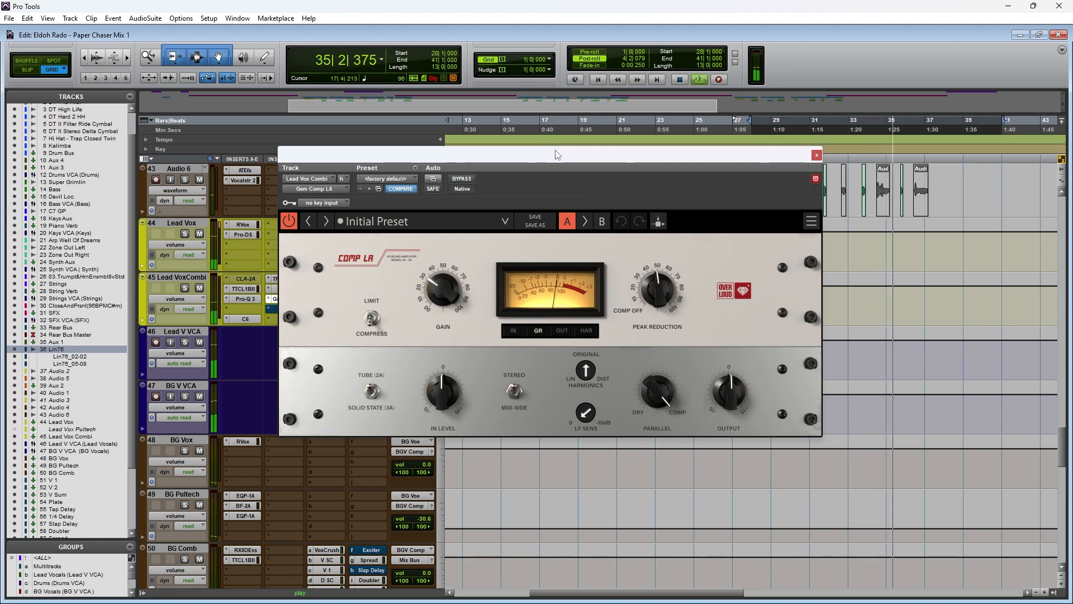
{"action": "key", "text": "space"}
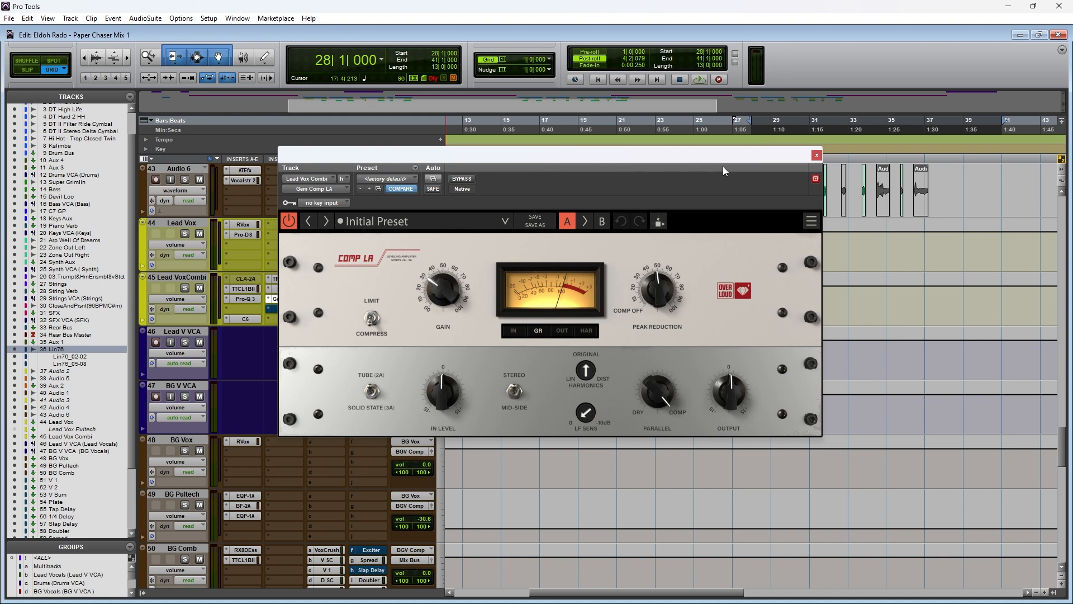
{"action": "left_click", "coordinate": [817, 156]}
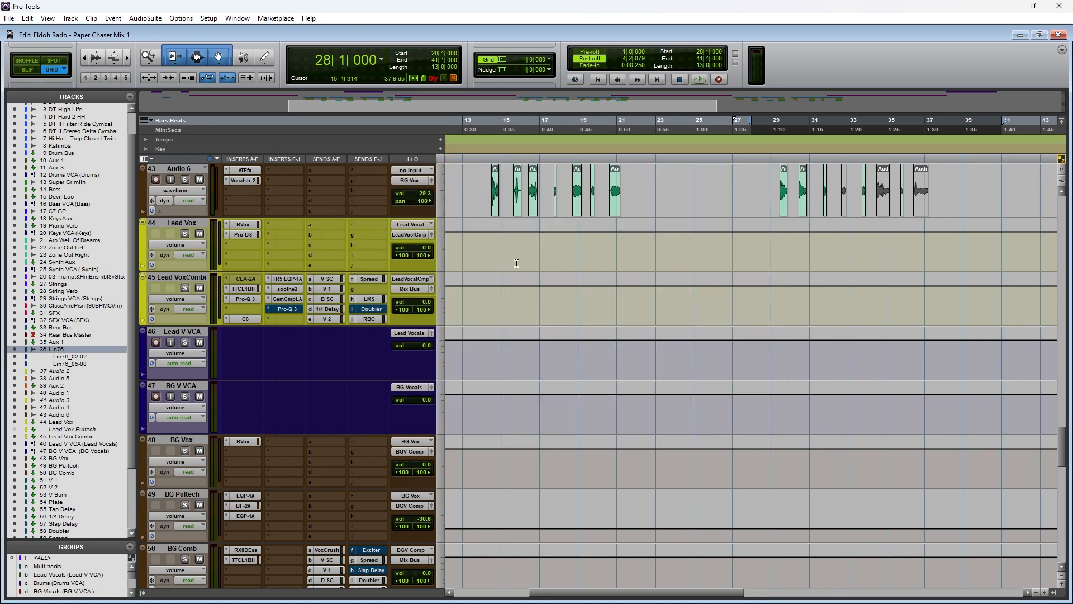
- Take the second Pro-Q 3 equalizer on the Lead VoxCombi track out of bypass and compare it active and bypassed from bar 28
{"action": "left_click", "coordinate": [289, 309]}
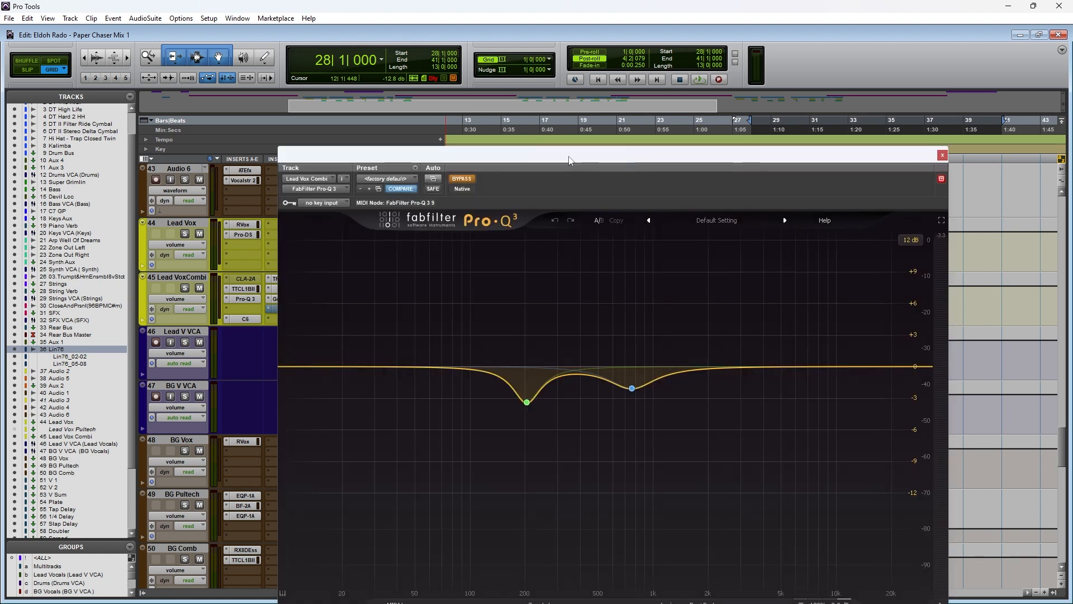
{"action": "left_click_drag", "start_coordinate": [568, 161], "coordinate": [575, 133]}
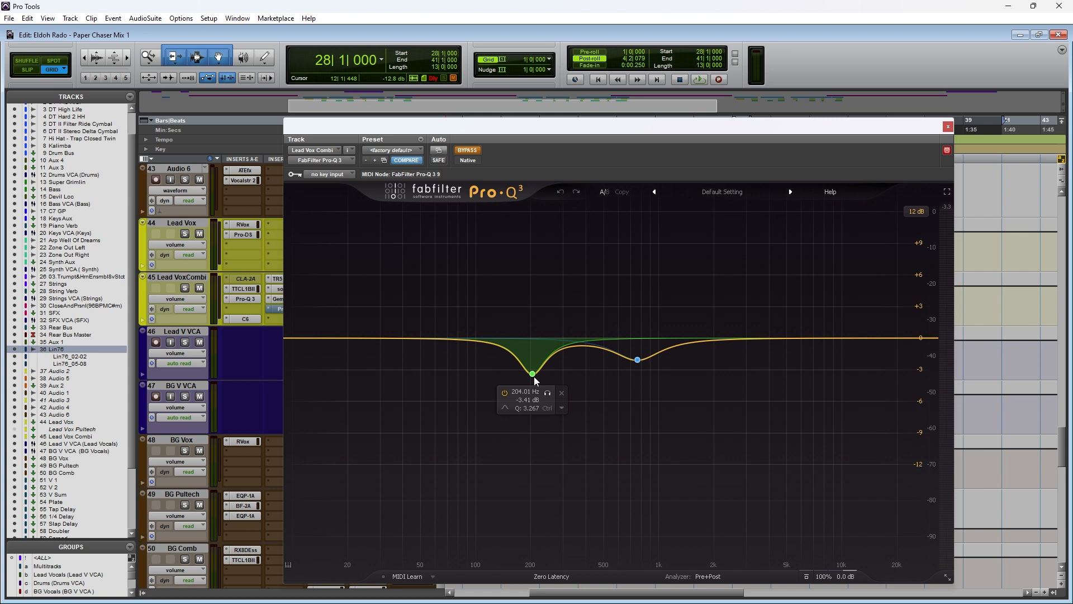
{"action": "left_click", "coordinate": [467, 150]}
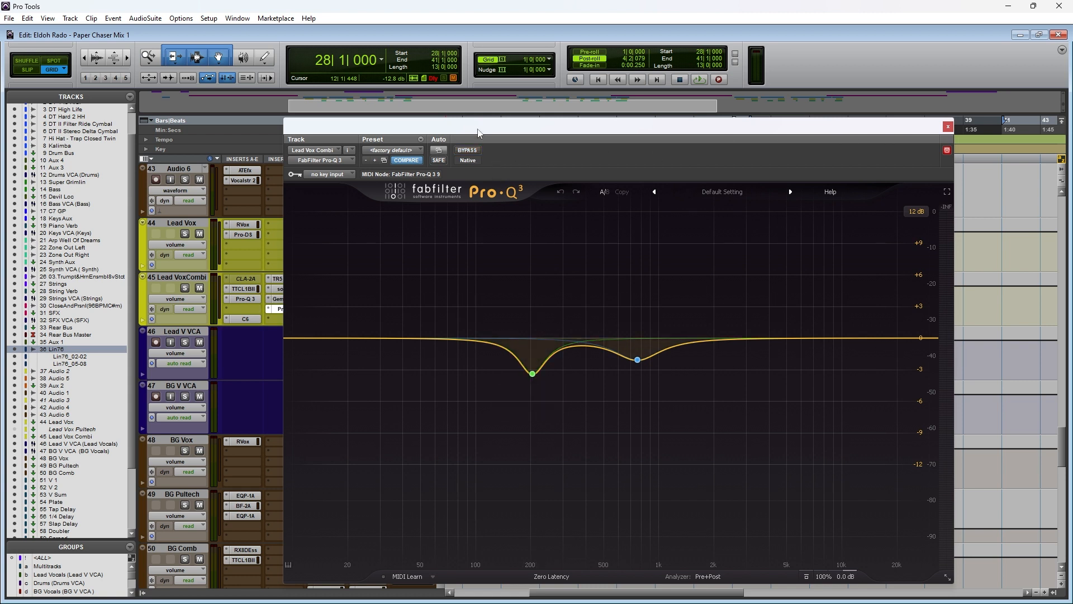
{"action": "key", "text": "space"}
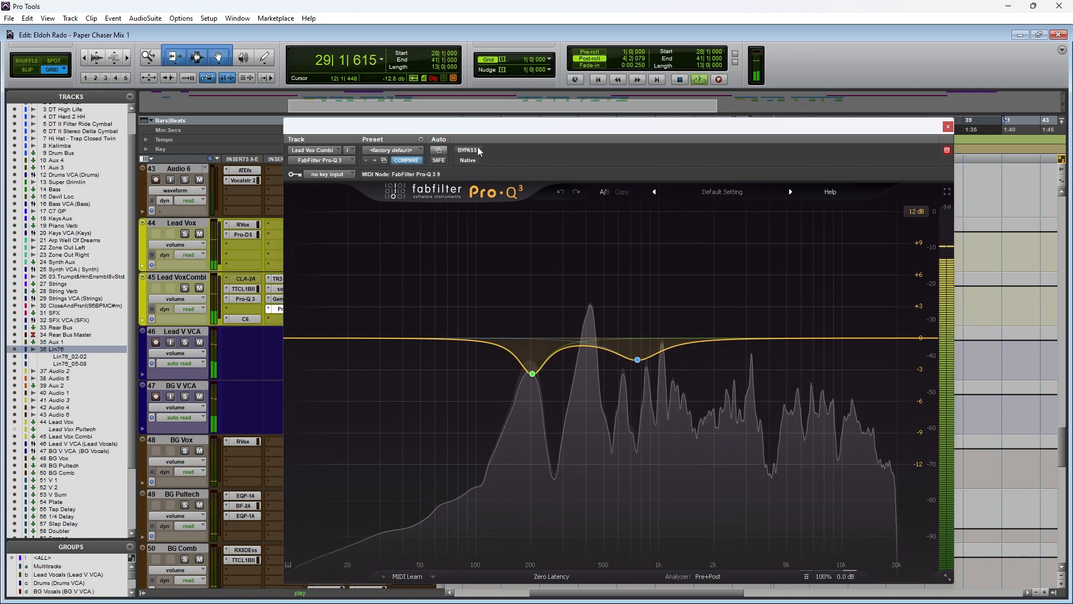
{"action": "left_click", "coordinate": [463, 151]}
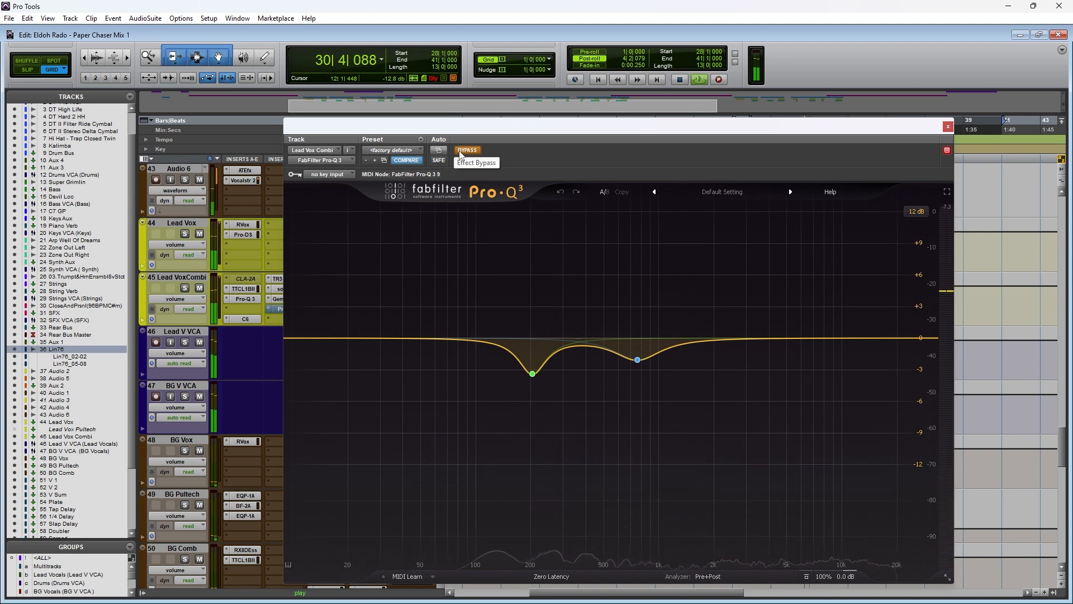
{"action": "left_click", "coordinate": [461, 151]}
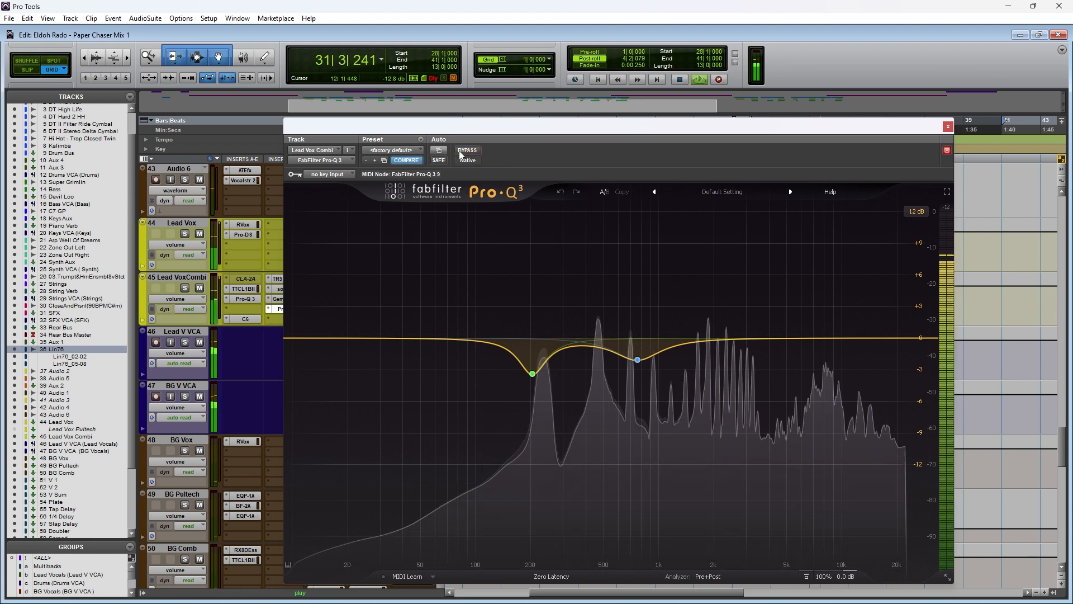
{"action": "key", "text": "space"}
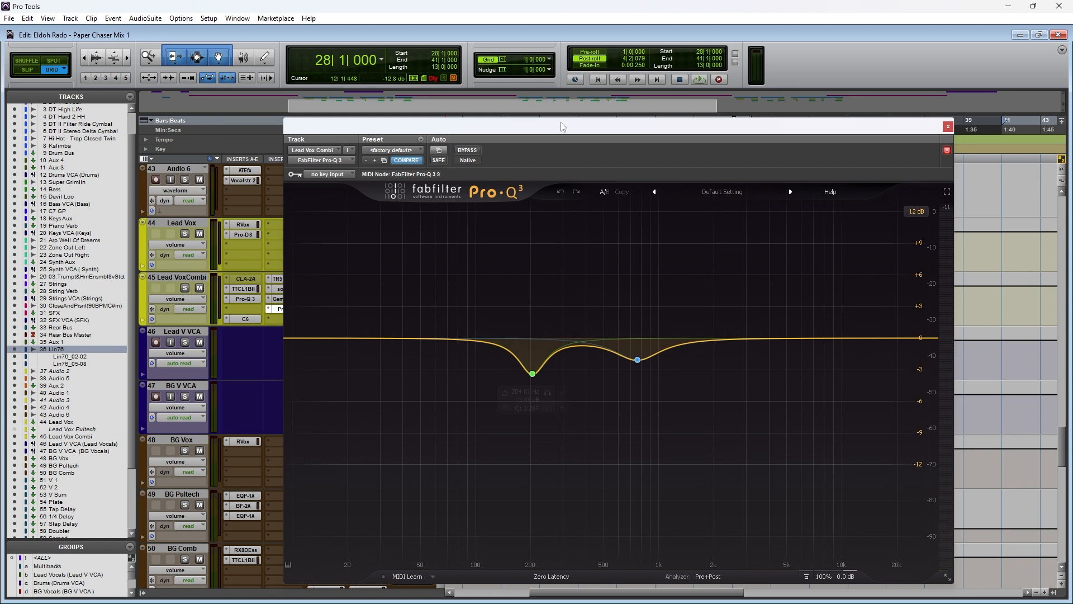
- Replay the vocal from bar 28 with the second Pro-Q 3 active and close the equalizer's window
{"action": "left_click_drag", "start_coordinate": [564, 126], "coordinate": [547, 128]}
{"action": "key", "text": "space"}
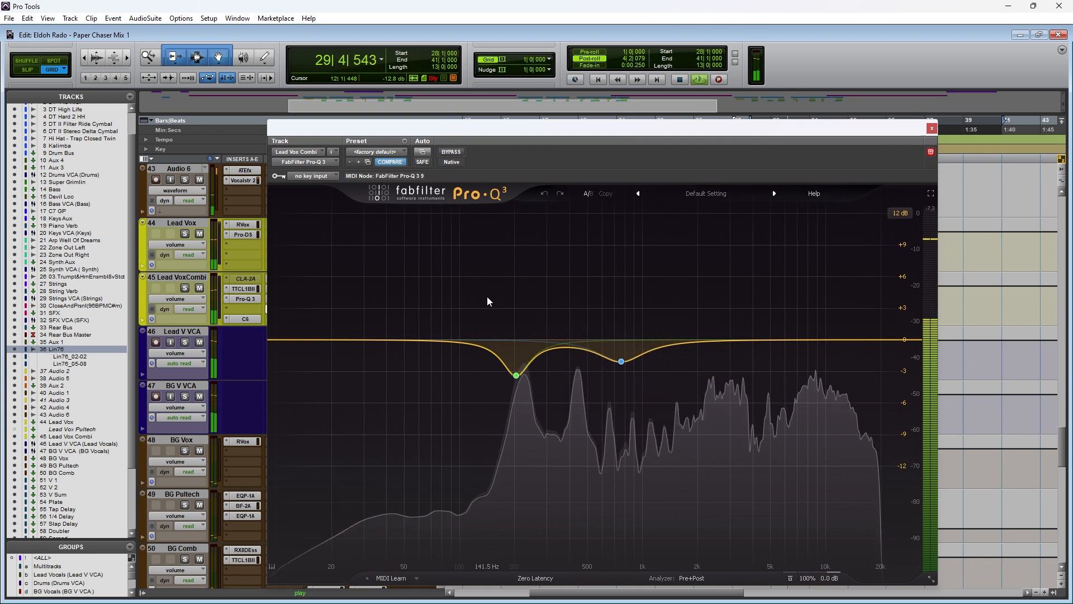
{"action": "key", "text": "space"}
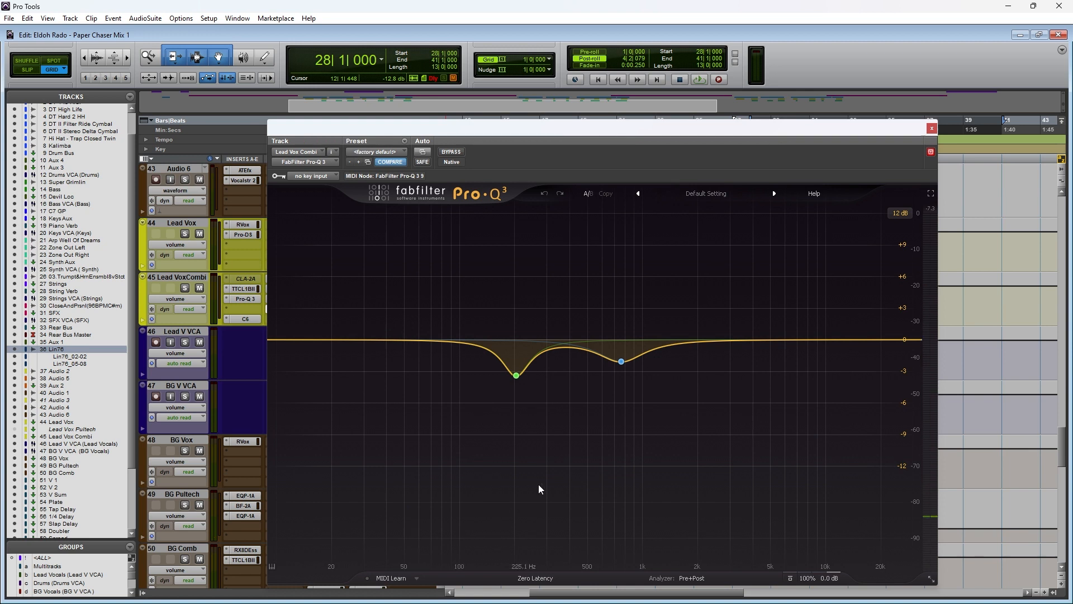
{"action": "left_click", "coordinate": [930, 130]}
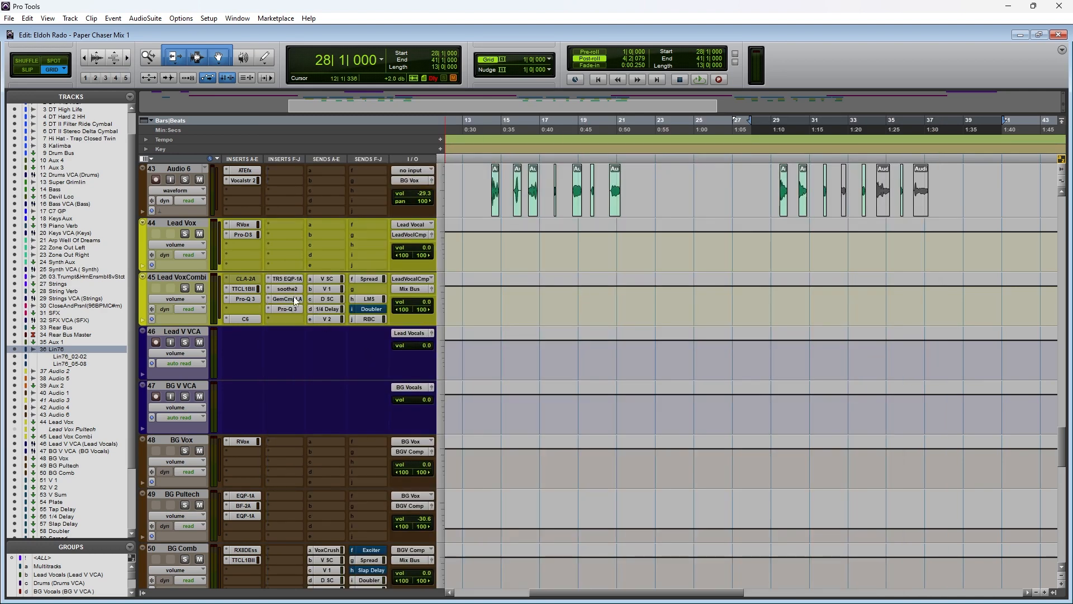
- View the Pro-Q 3 equalizer curve on the Lin76 vocal track and close its window
{"action": "scroll", "coordinate": [291, 303], "scroll_direction": "up", "scroll_amount": 1}
{"action": "scroll", "coordinate": [291, 303], "scroll_direction": "up", "scroll_amount": 2}
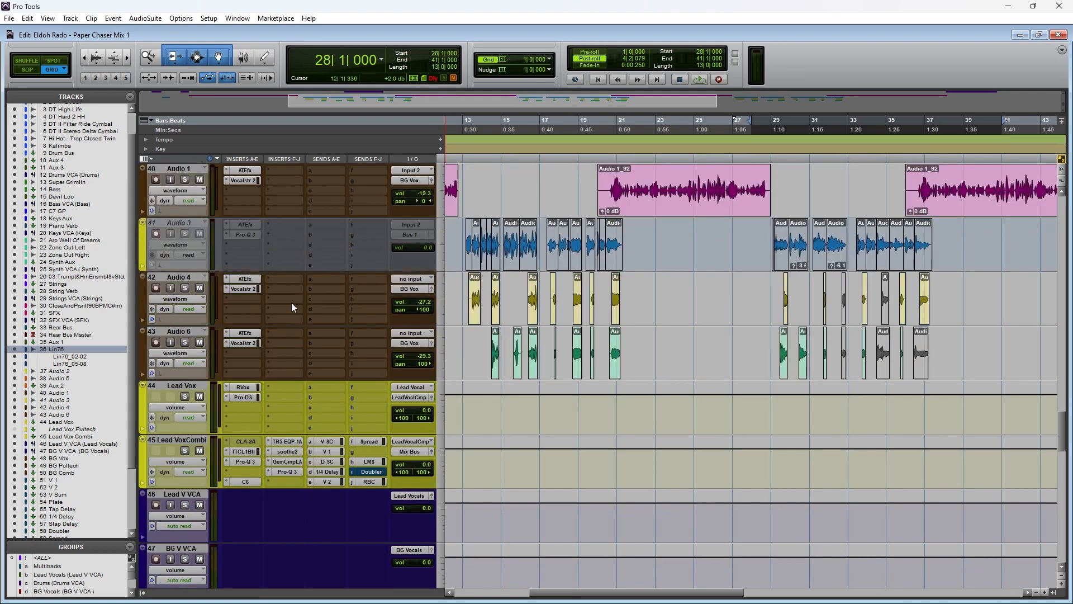
{"action": "scroll", "coordinate": [312, 309], "scroll_direction": "up", "scroll_amount": 3}
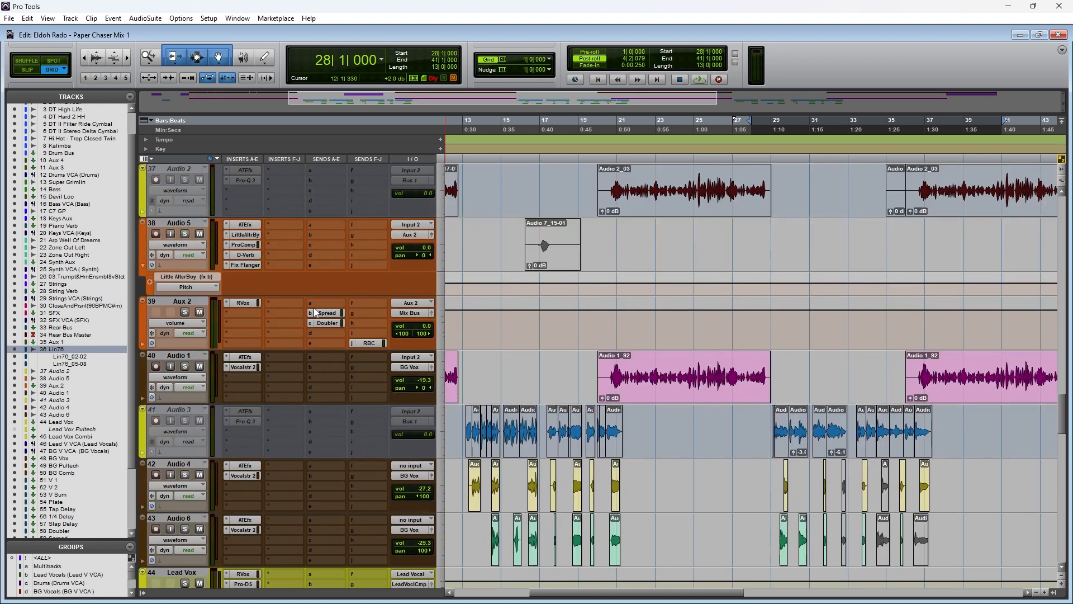
{"action": "scroll", "coordinate": [314, 307], "scroll_direction": "up", "scroll_amount": 1}
{"action": "scroll", "coordinate": [314, 308], "scroll_direction": "up", "scroll_amount": 2}
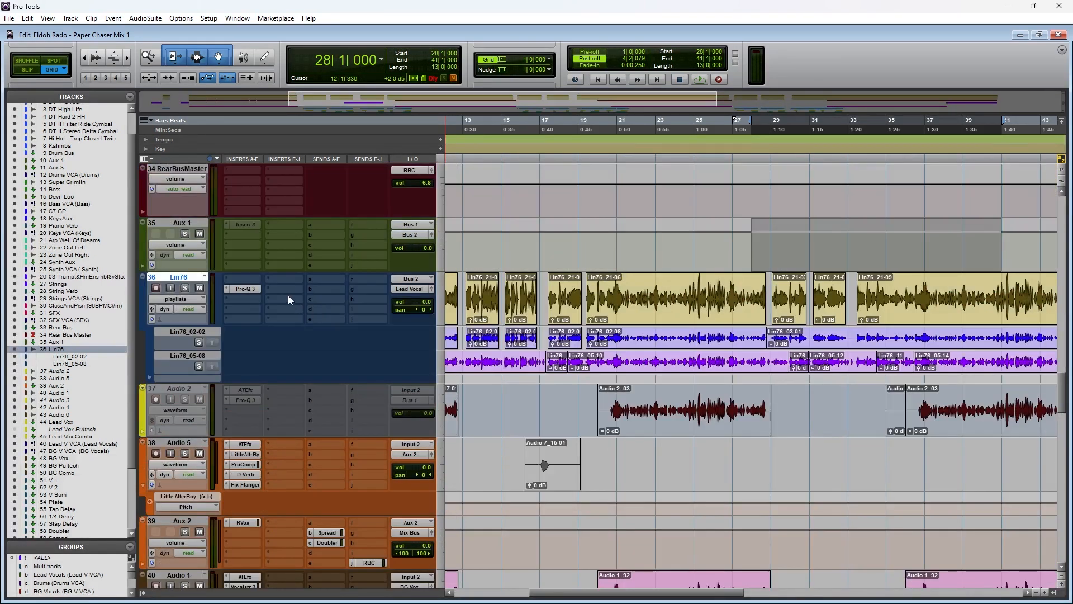
{"action": "left_click", "coordinate": [259, 289]}
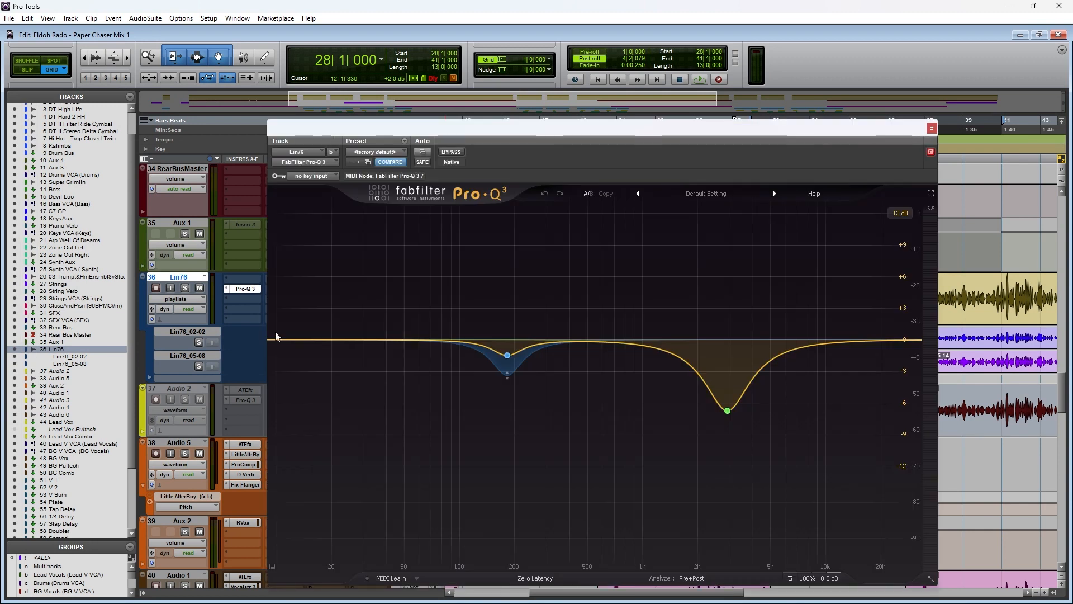
{"action": "left_click", "coordinate": [932, 128]}
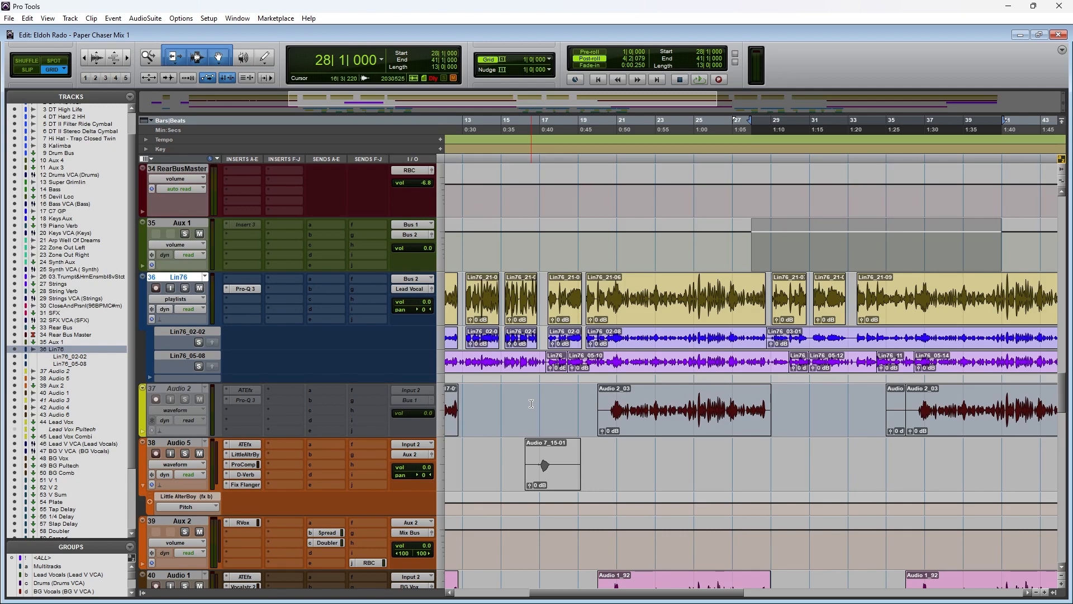
- Look through the session's tracks from Lin76 down to the Mix track and back to the lead vocal buses
{"action": "scroll", "coordinate": [544, 438], "scroll_direction": "down", "scroll_amount": 10}
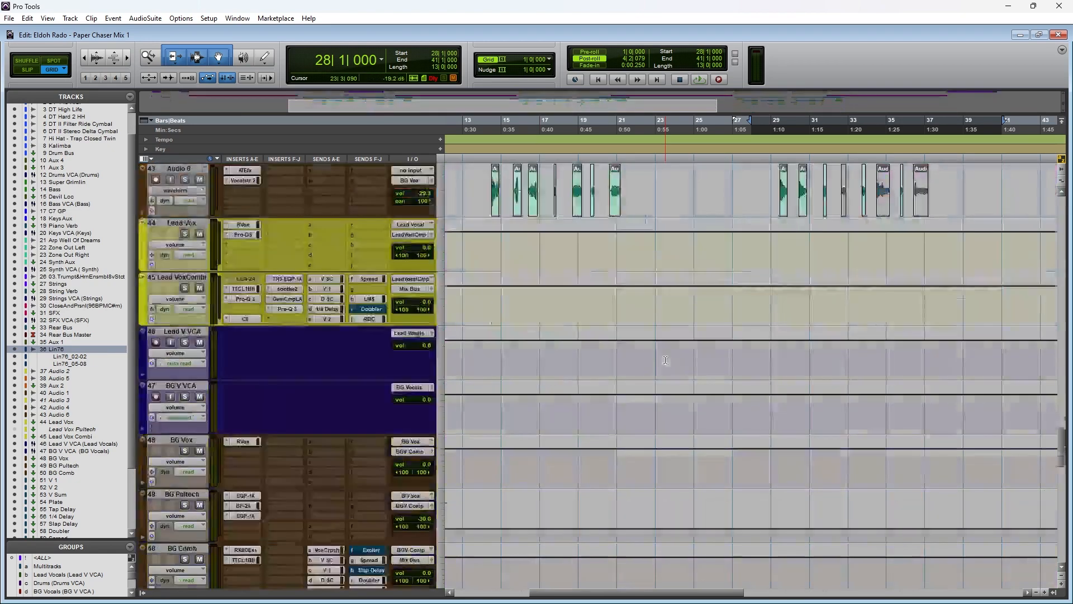
{"action": "scroll", "coordinate": [666, 360], "scroll_direction": "down", "scroll_amount": 18}
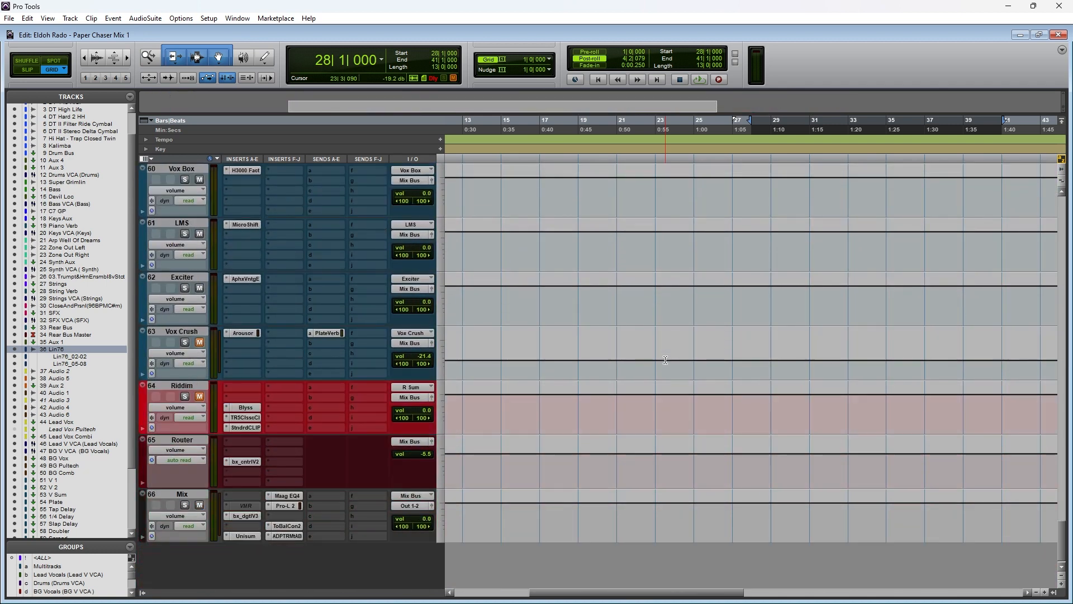
{"action": "scroll", "coordinate": [665, 360], "scroll_direction": "down", "scroll_amount": 3}
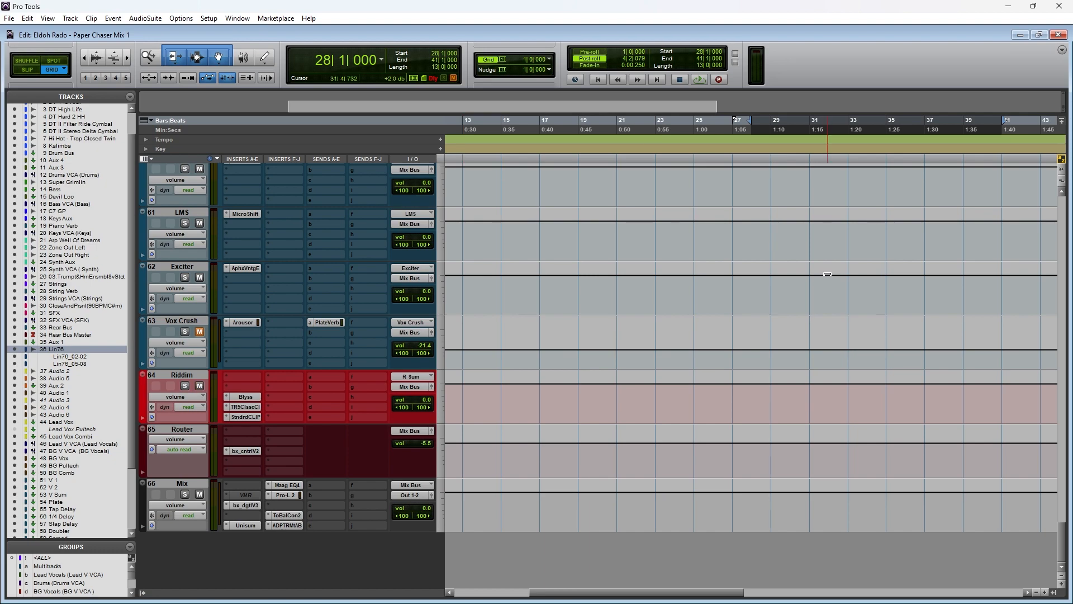
{"action": "scroll", "coordinate": [823, 277], "scroll_direction": "up", "scroll_amount": 4}
{"action": "scroll", "coordinate": [824, 278], "scroll_direction": "up", "scroll_amount": 16}
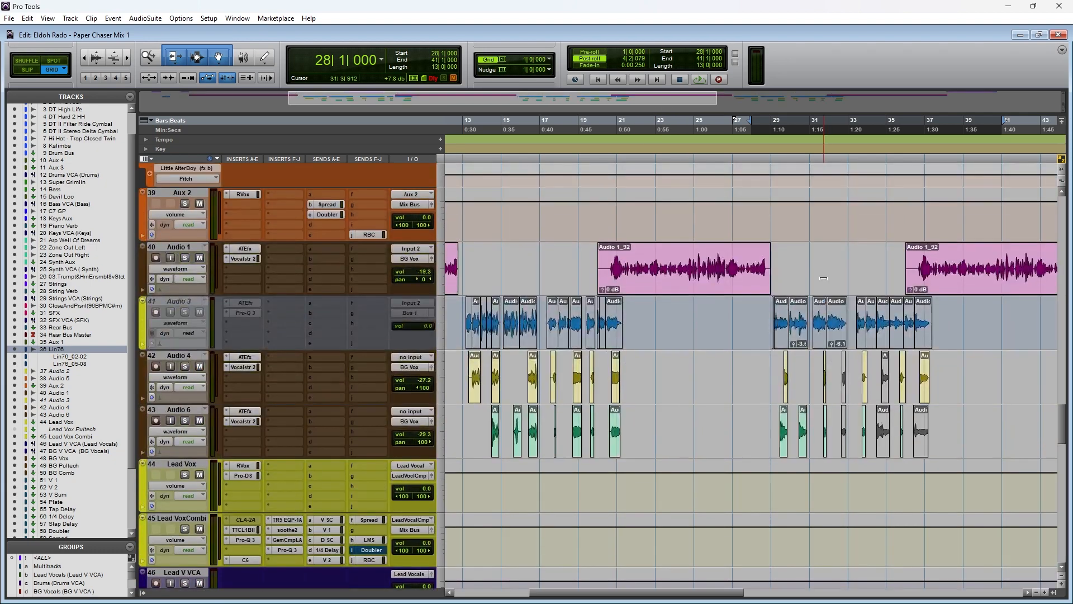
{"action": "scroll", "coordinate": [823, 278], "scroll_direction": "down", "scroll_amount": 3}
{"action": "scroll", "coordinate": [649, 288], "scroll_direction": "up", "scroll_amount": 10}
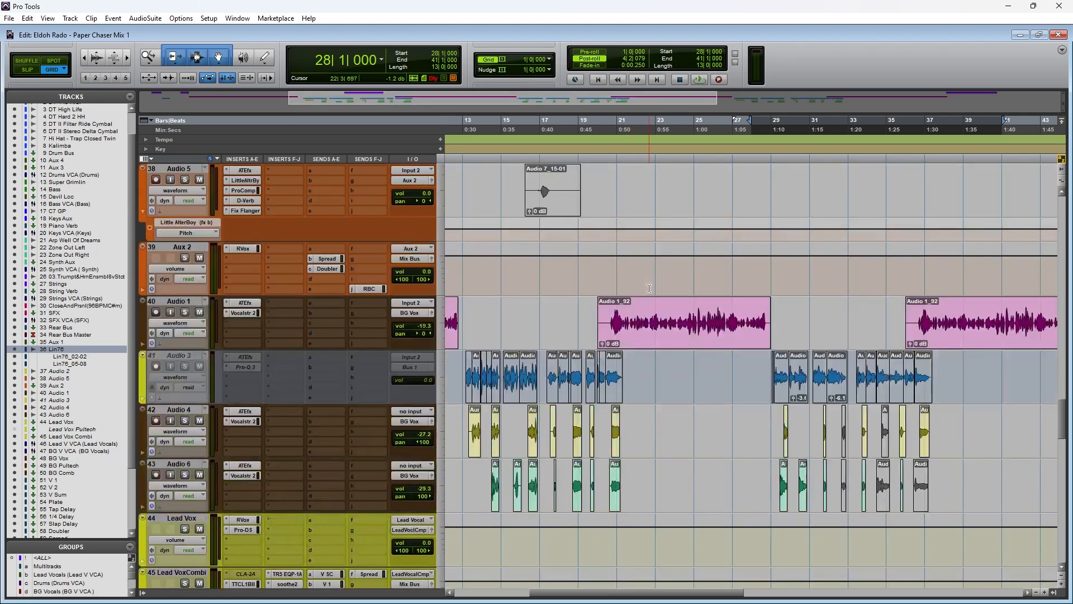
{"action": "scroll", "coordinate": [649, 288], "scroll_direction": "down", "scroll_amount": 5}
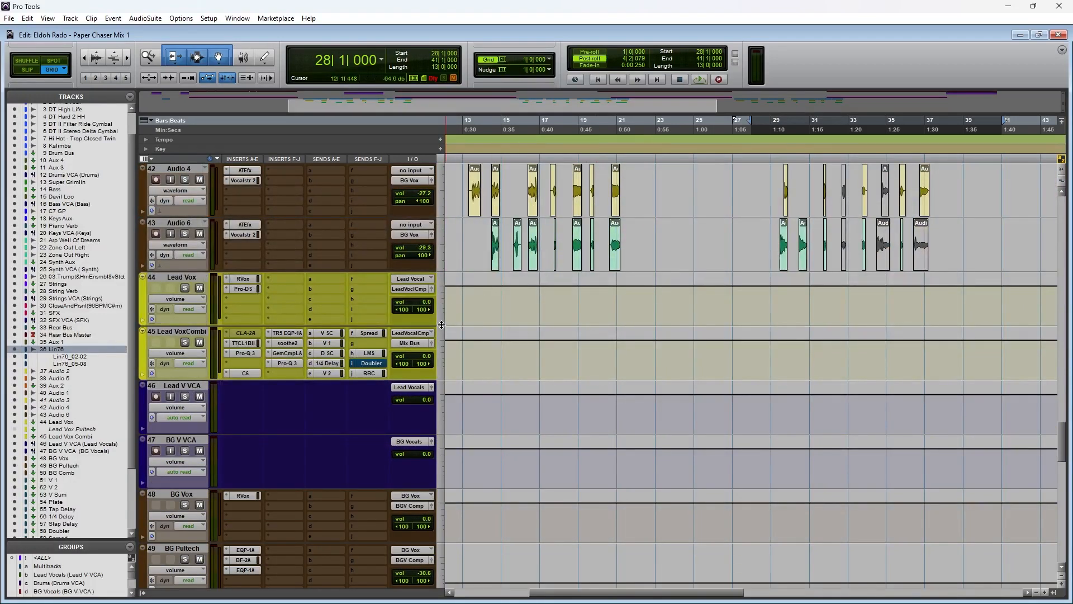
- Play from bar 28 and compare the Lead VoxCombi chain with all its inserts bypassed and active, leaving them active
{"action": "key", "text": "space"}
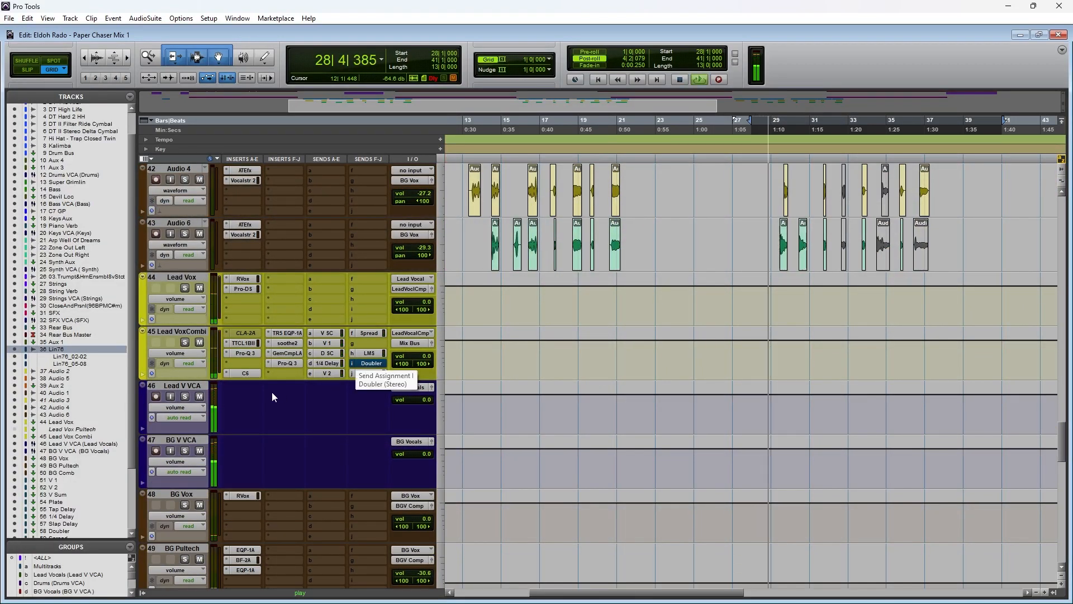
{"action": "left_click", "coordinate": [247, 346], "text": "ctrl+shift"}
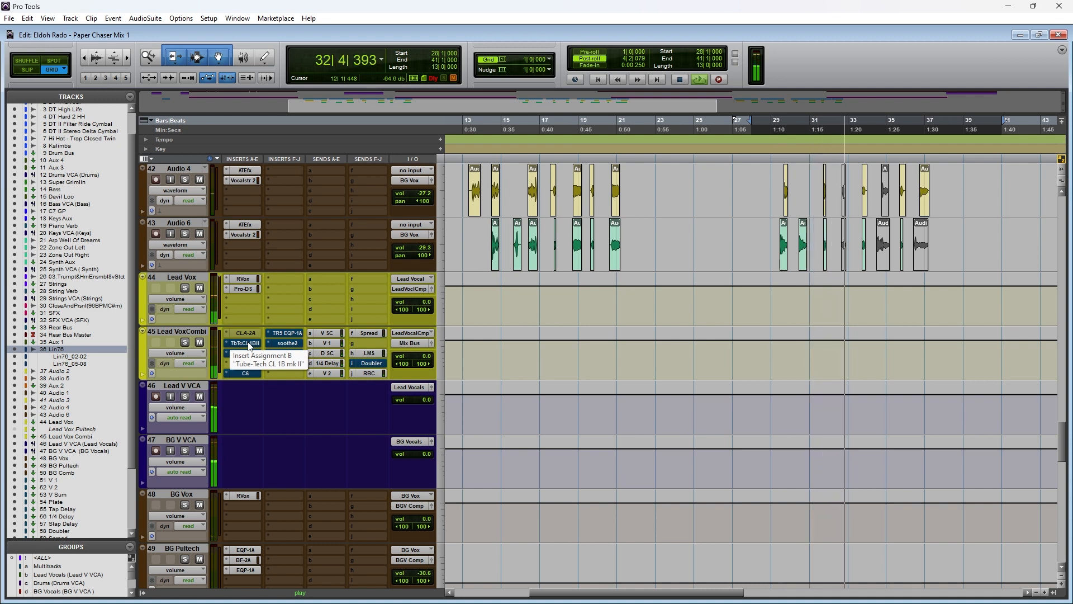
{"action": "left_click", "coordinate": [248, 344], "text": "ctrl+shift"}
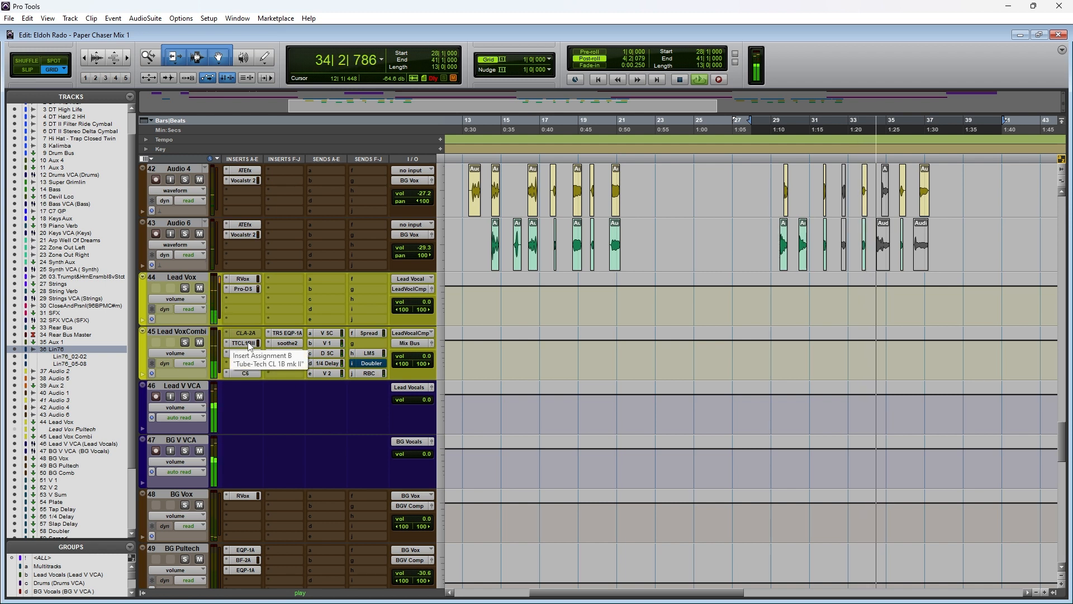
{"action": "left_click", "coordinate": [249, 343], "text": "ctrl+shift"}
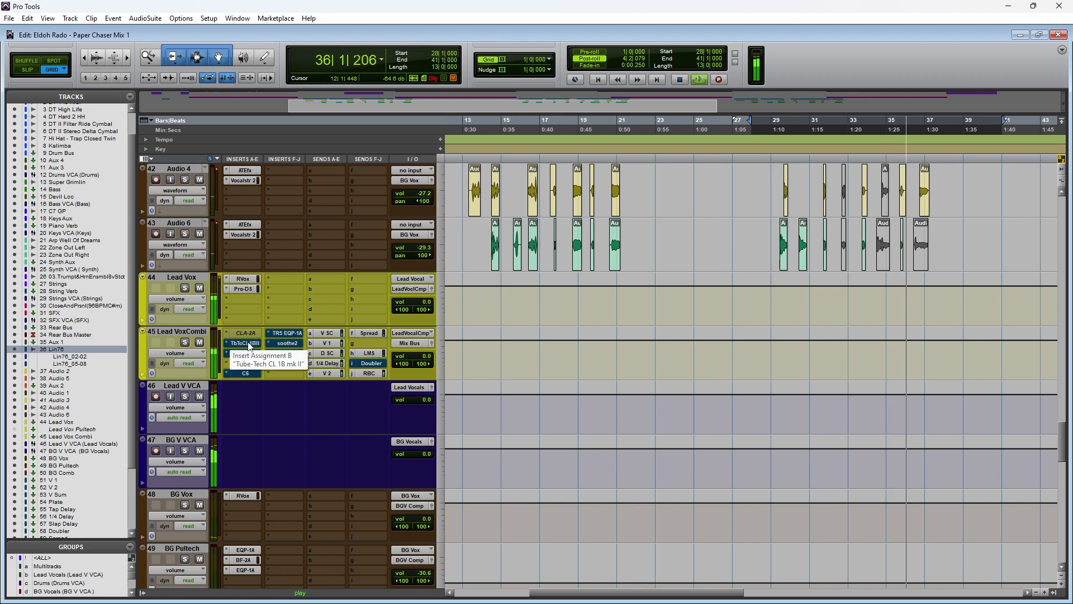
{"action": "left_click", "coordinate": [249, 344], "text": "ctrl+shift"}
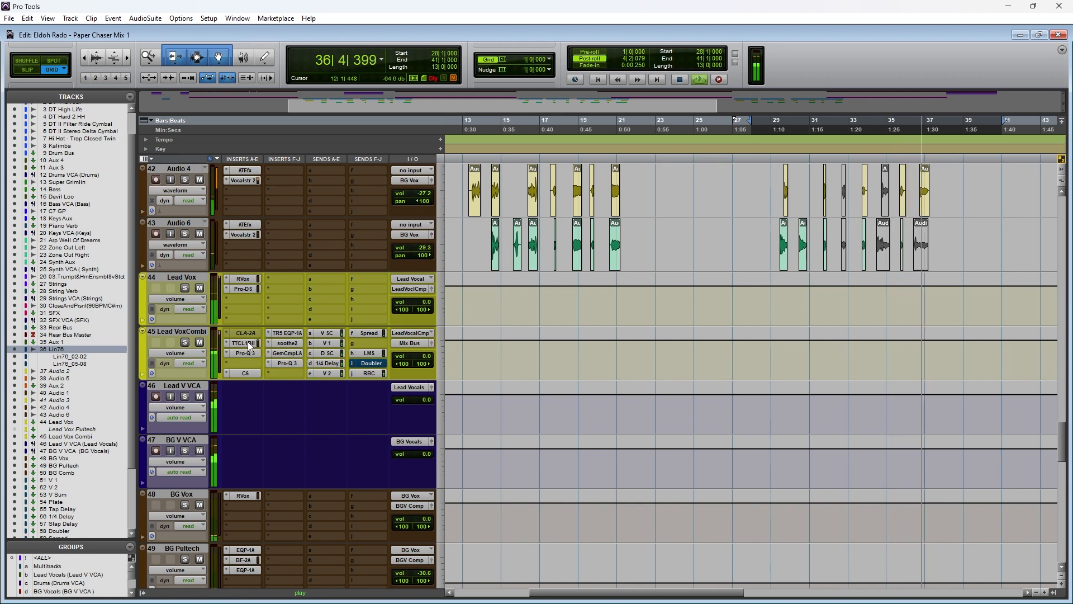
- Replay the vocal from bar 28 through the full active chain while viewing the vocal tracks, and stop playback
{"action": "scroll", "coordinate": [680, 338], "scroll_direction": "up", "scroll_amount": 3}
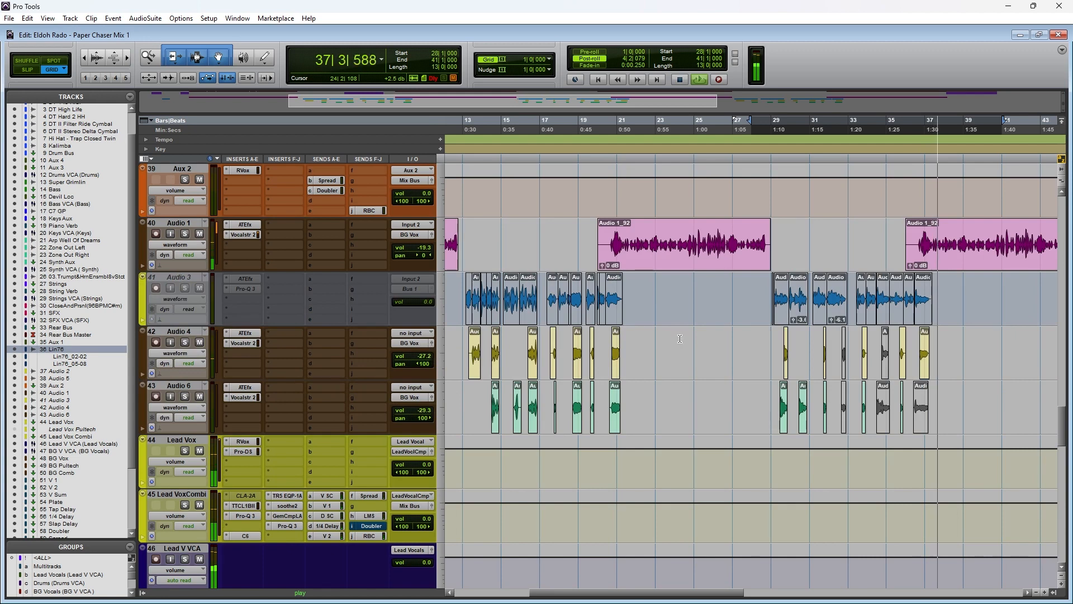
{"action": "key", "text": "space"}
{"action": "key", "text": "space"}
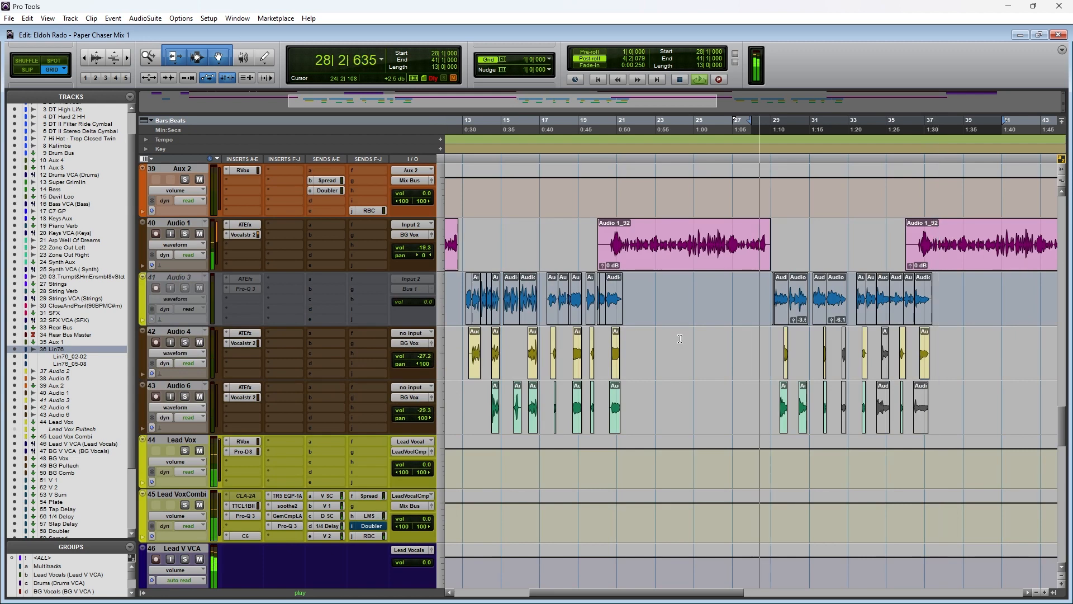
{"action": "scroll", "coordinate": [680, 338], "scroll_direction": "up", "scroll_amount": 1}
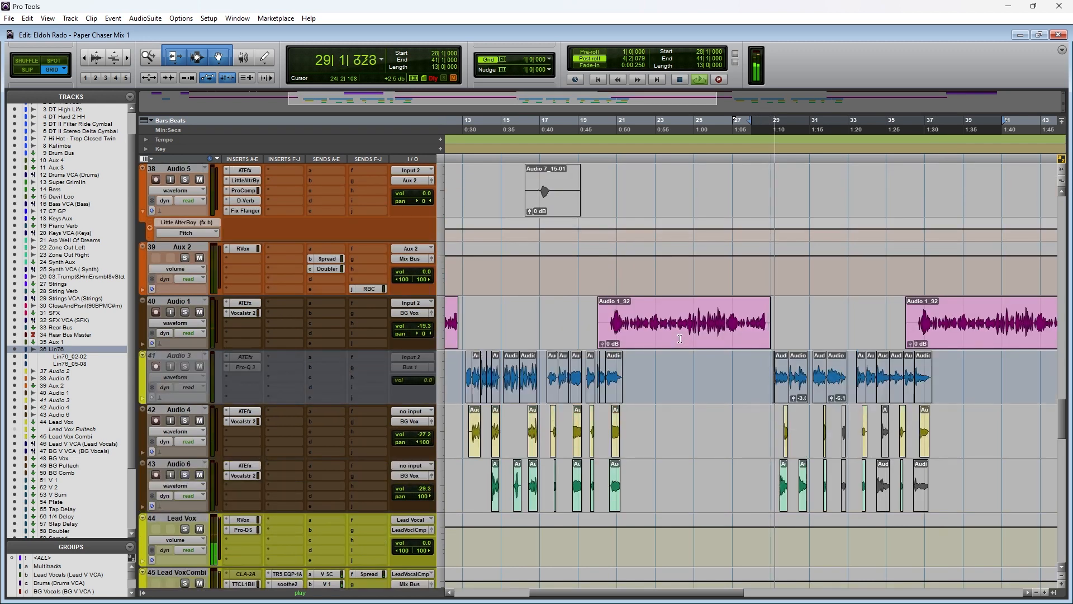
{"action": "scroll", "coordinate": [680, 341], "scroll_direction": "down", "scroll_amount": 1}
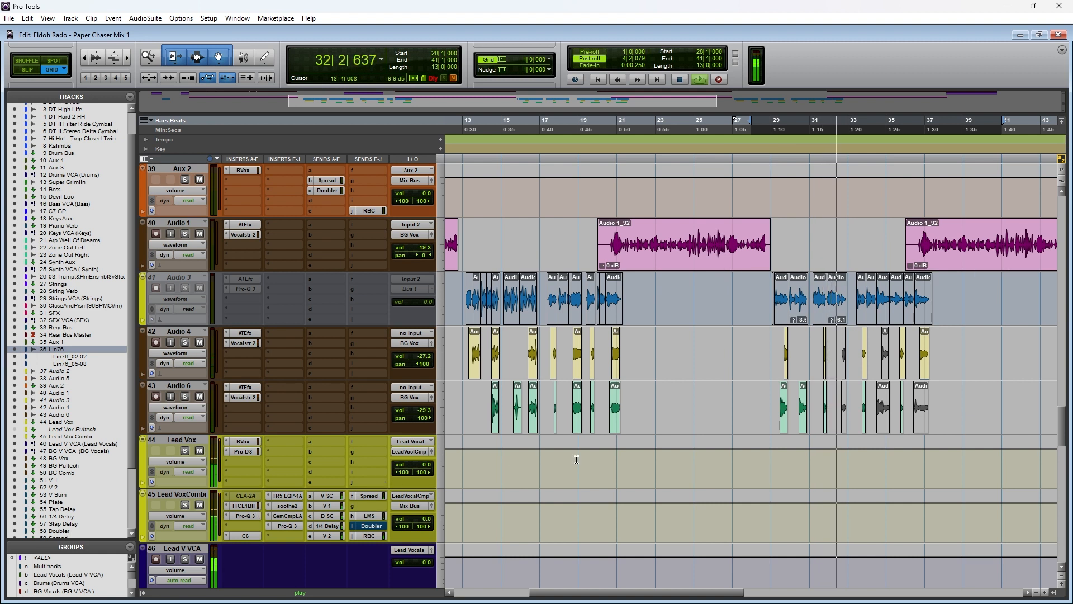
{"action": "key", "text": "space"}
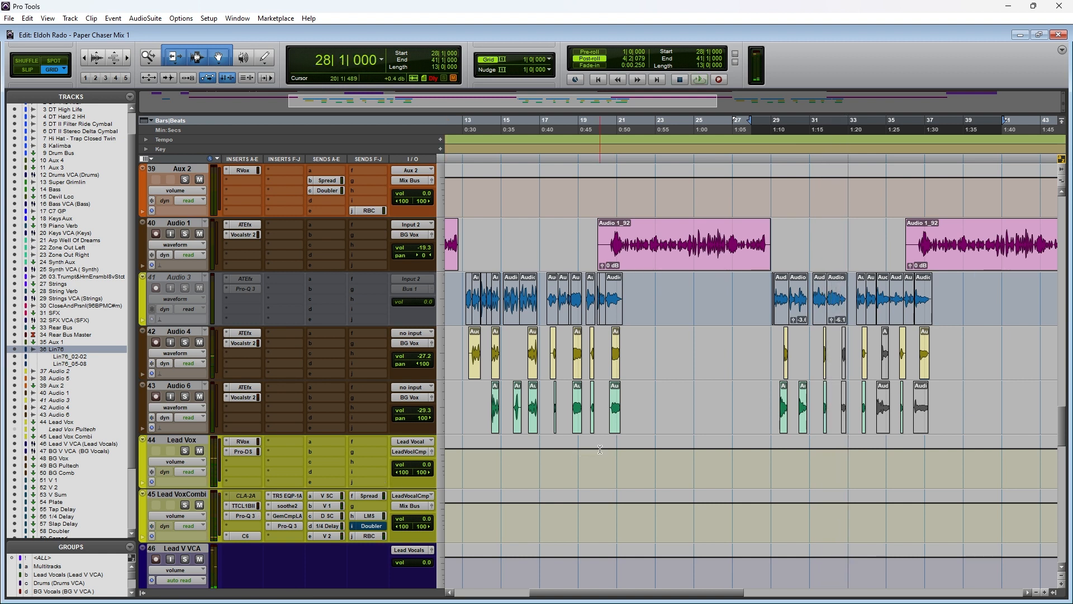